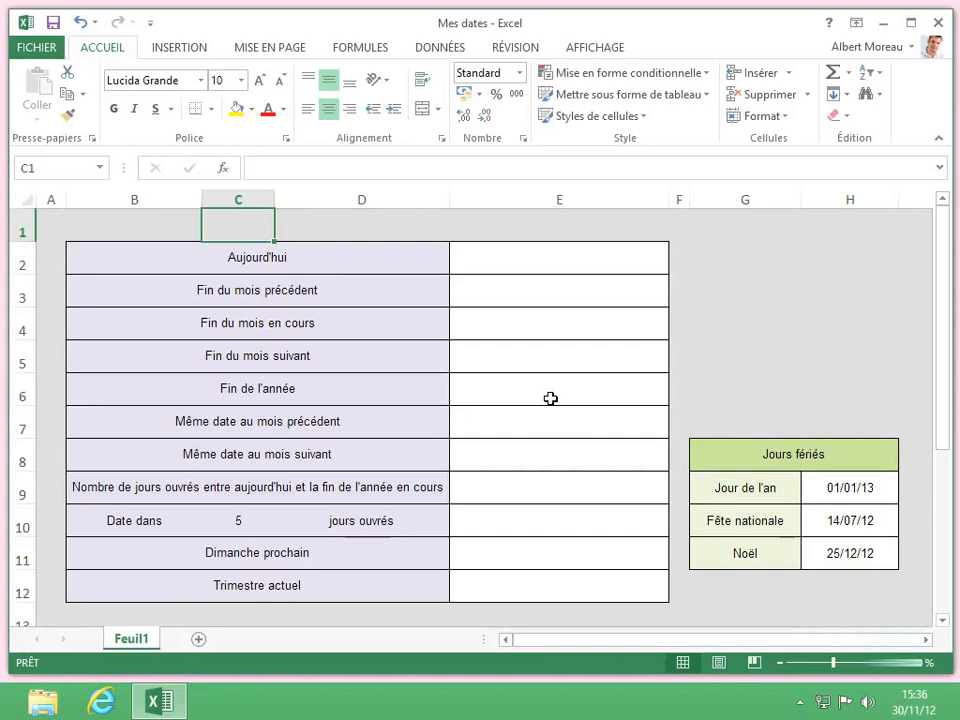
# - Enter the formula =aujourdhui() in cell E2 to show today's date
pyautogui.click(568, 260)
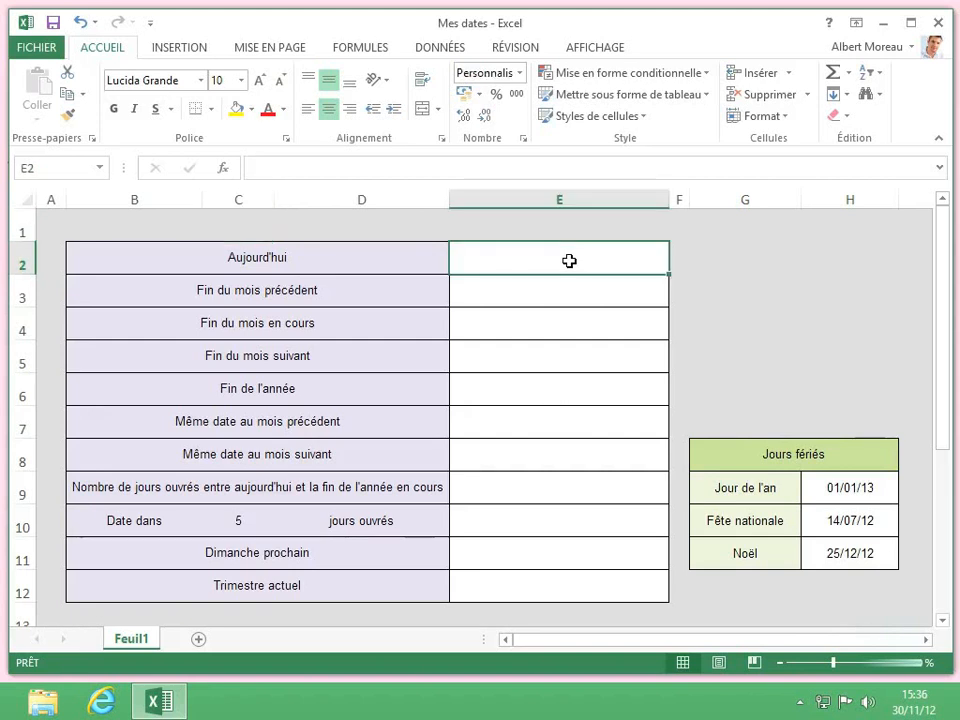
pyautogui.write('=auj')
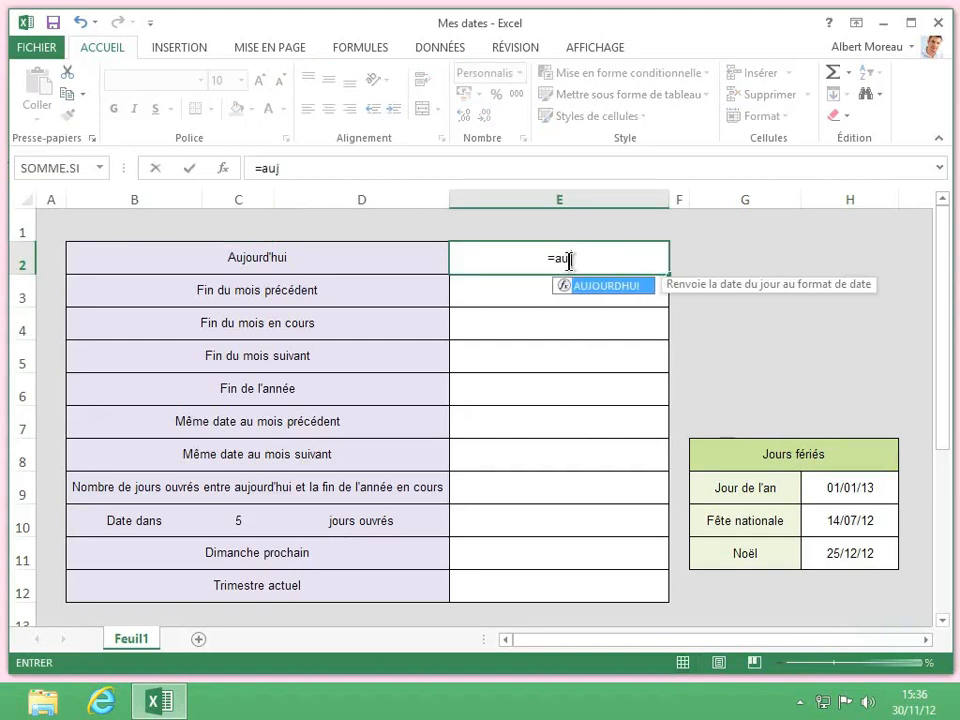
pyautogui.write('ourdhui')
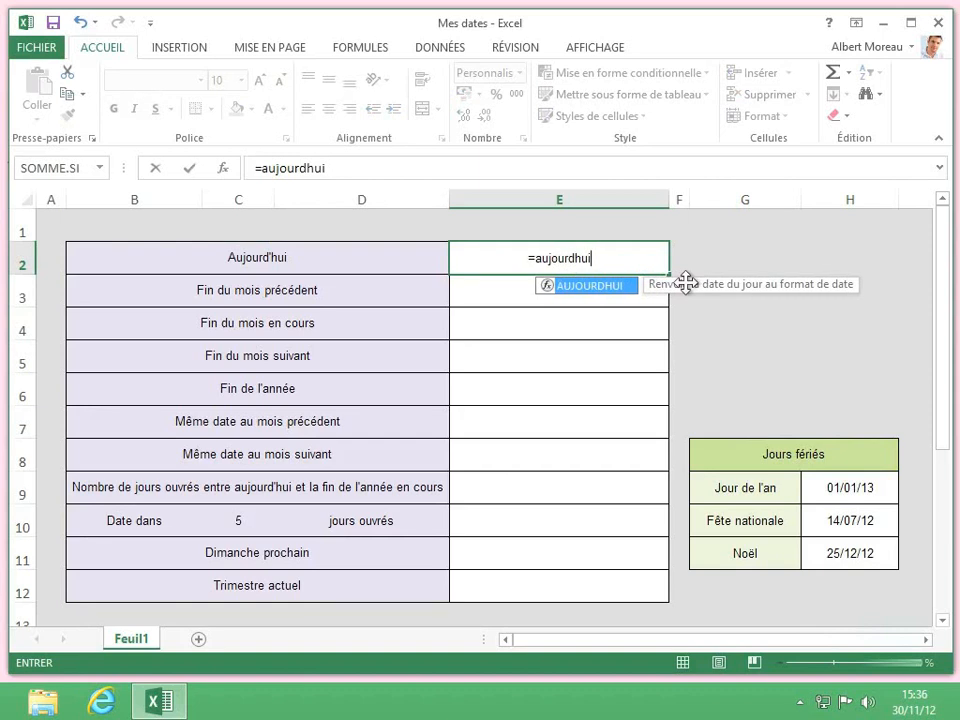
pyautogui.write('()')
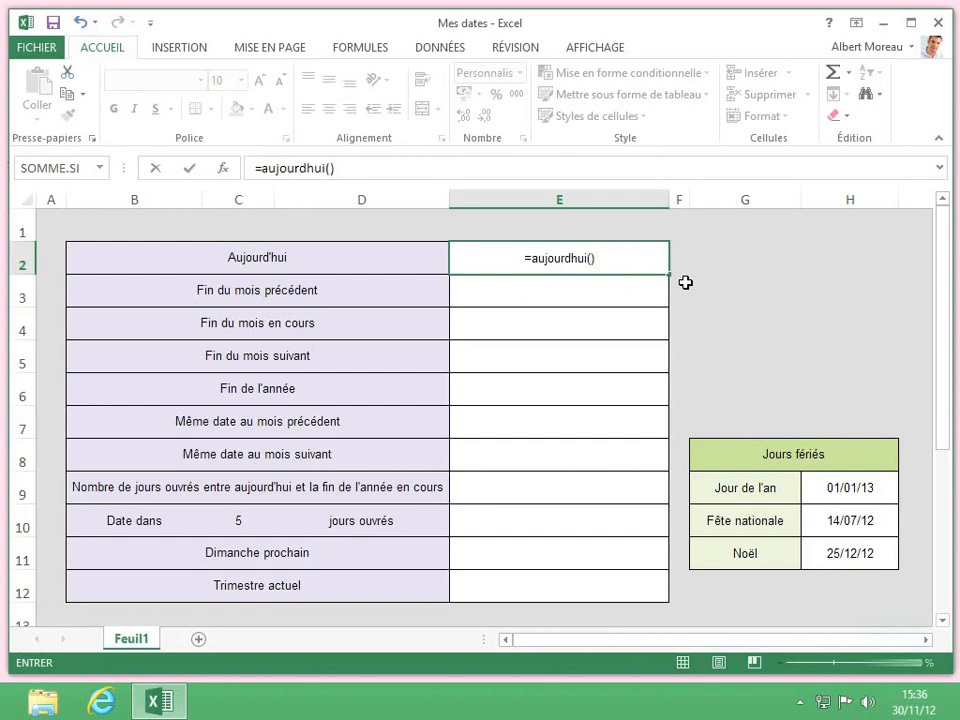
pyautogui.press('Return')
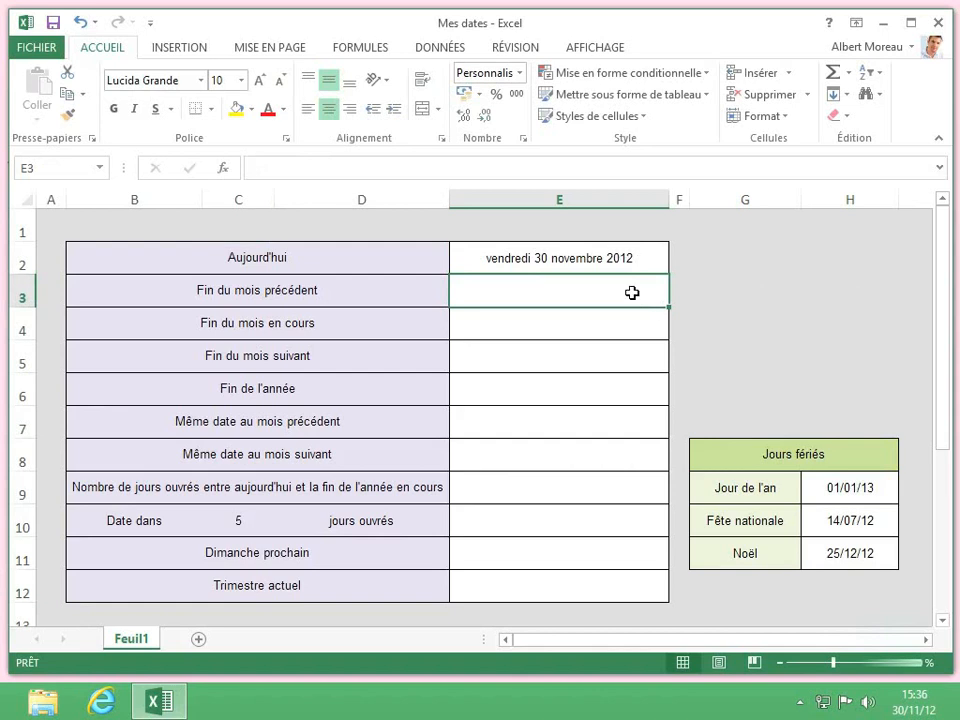
# - Calculate the end of the previous month in E3 with the formula =fin.mois(E2;-1)
pyautogui.write('=')
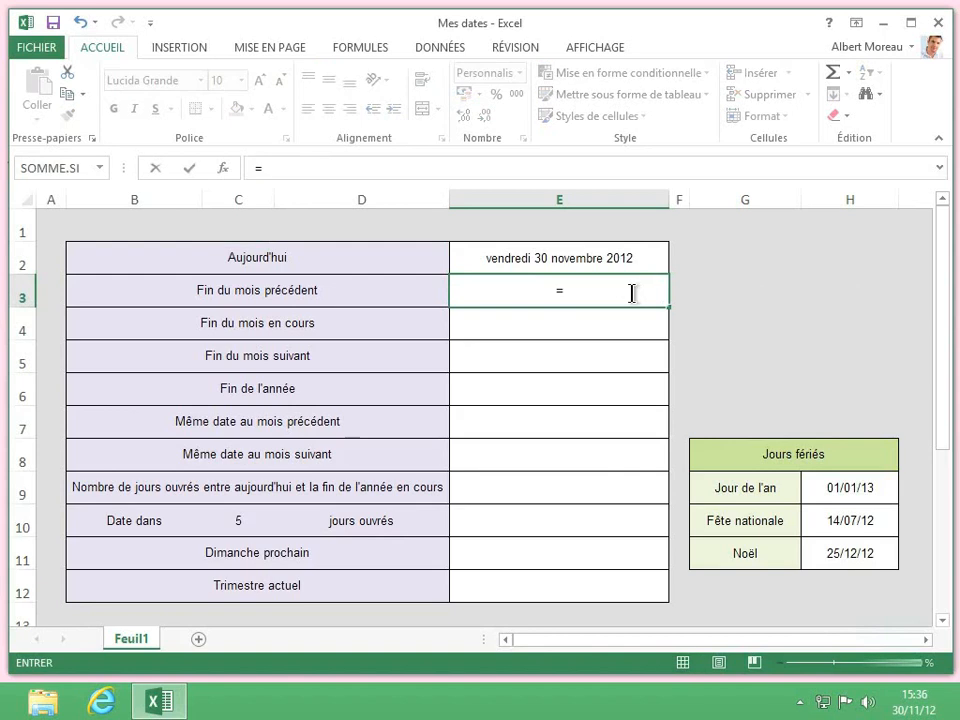
pyautogui.write('fin.m')
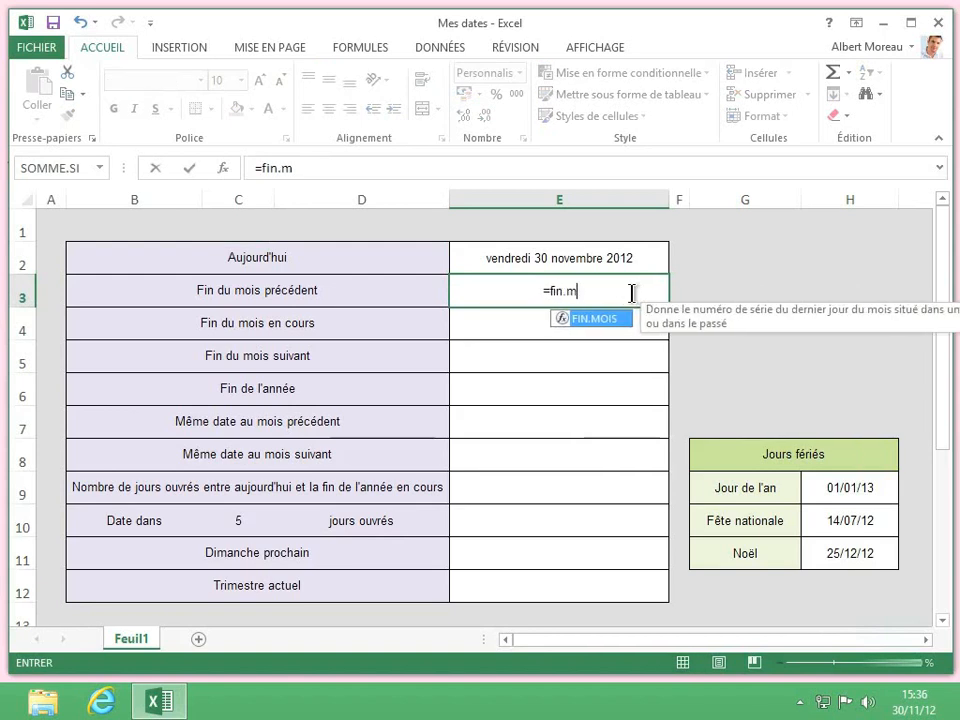
pyautogui.write('ois(')
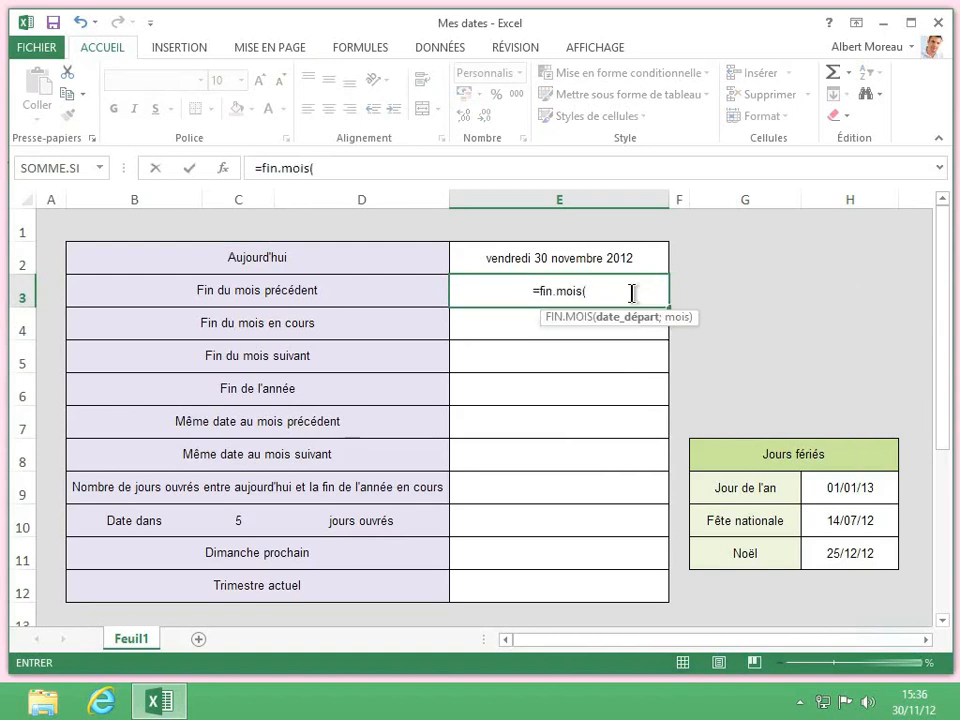
pyautogui.click(636, 258)
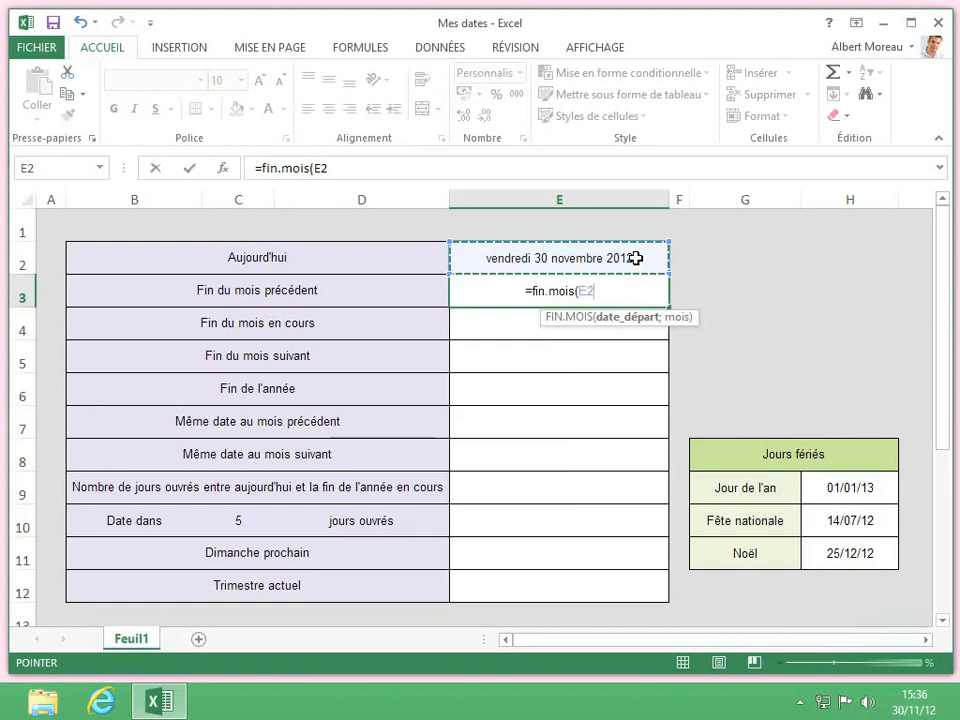
pyautogui.write(';-1')
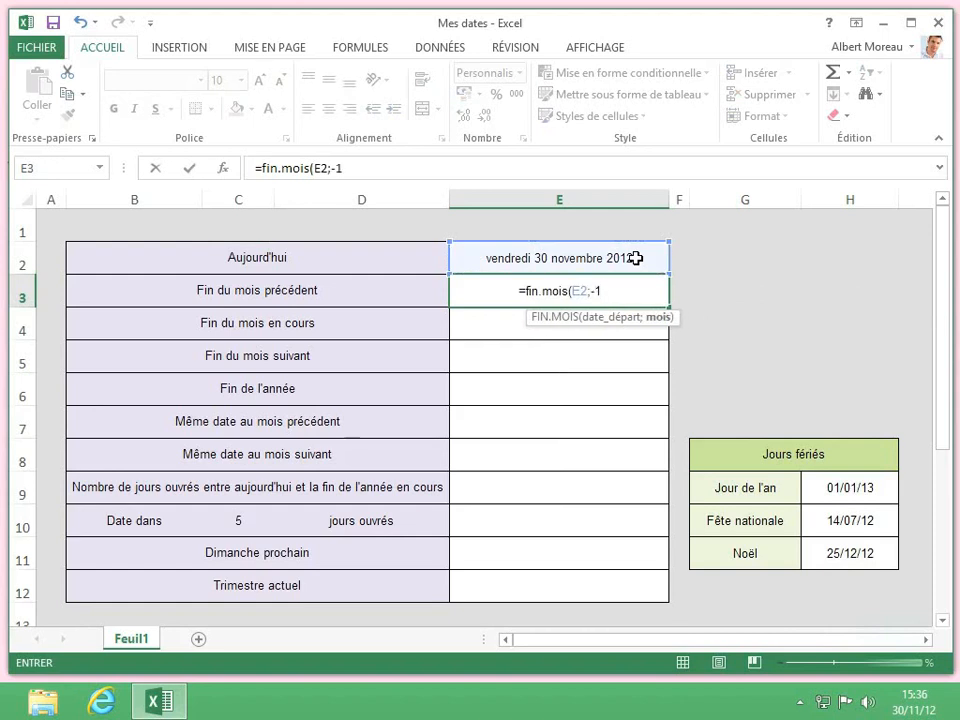
pyautogui.write(')')
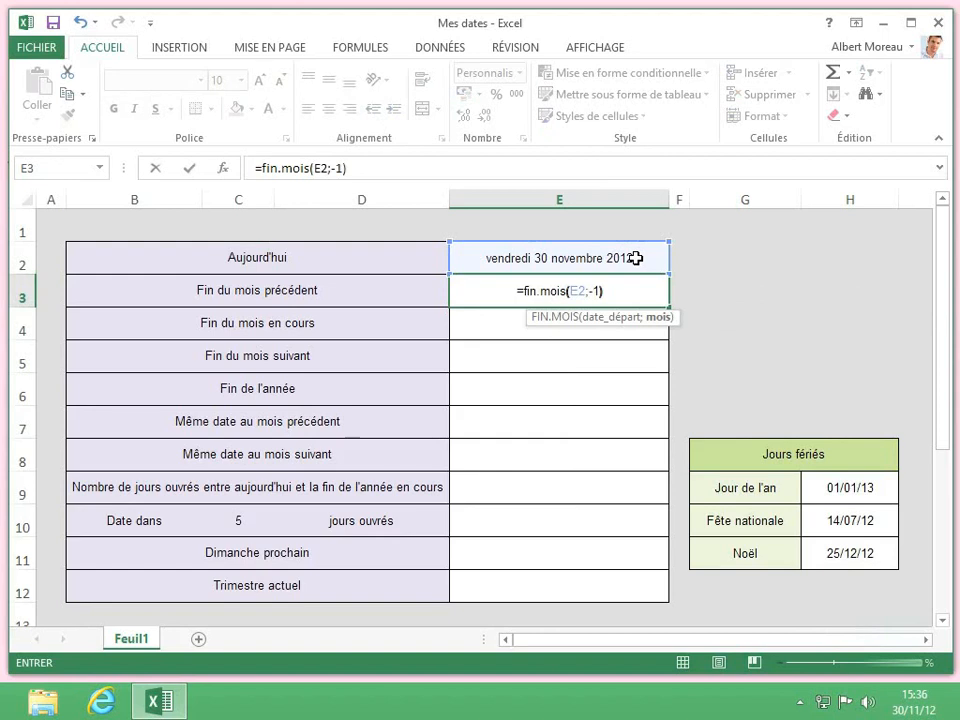
pyautogui.press('Return')
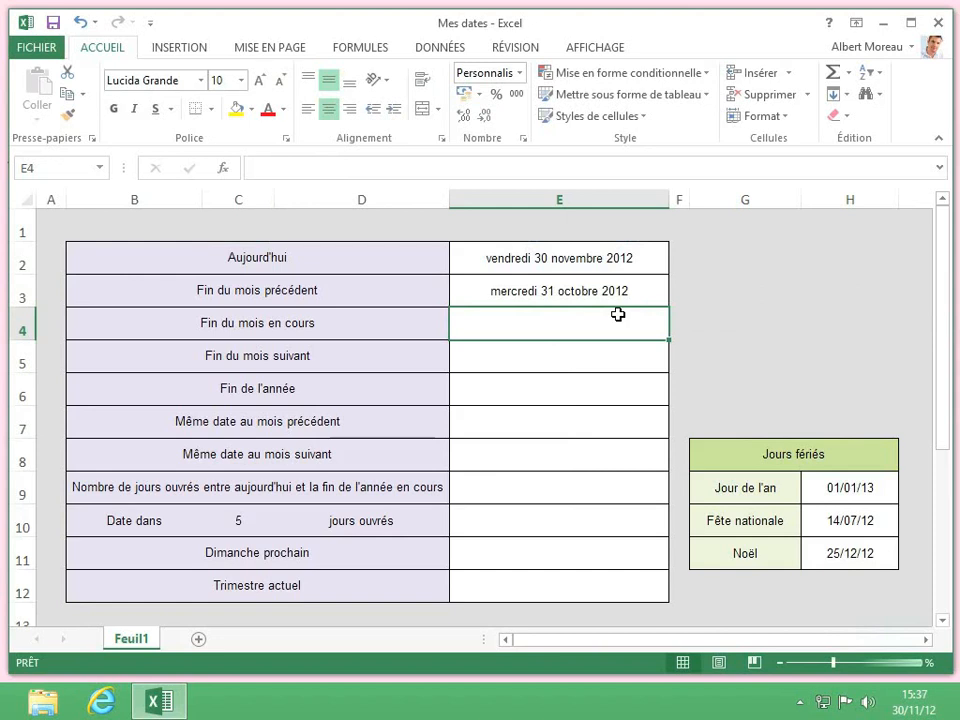
# - Calculate the end of the current month in E4 with the formula =fin.mois(E2;0)
pyautogui.write('=')
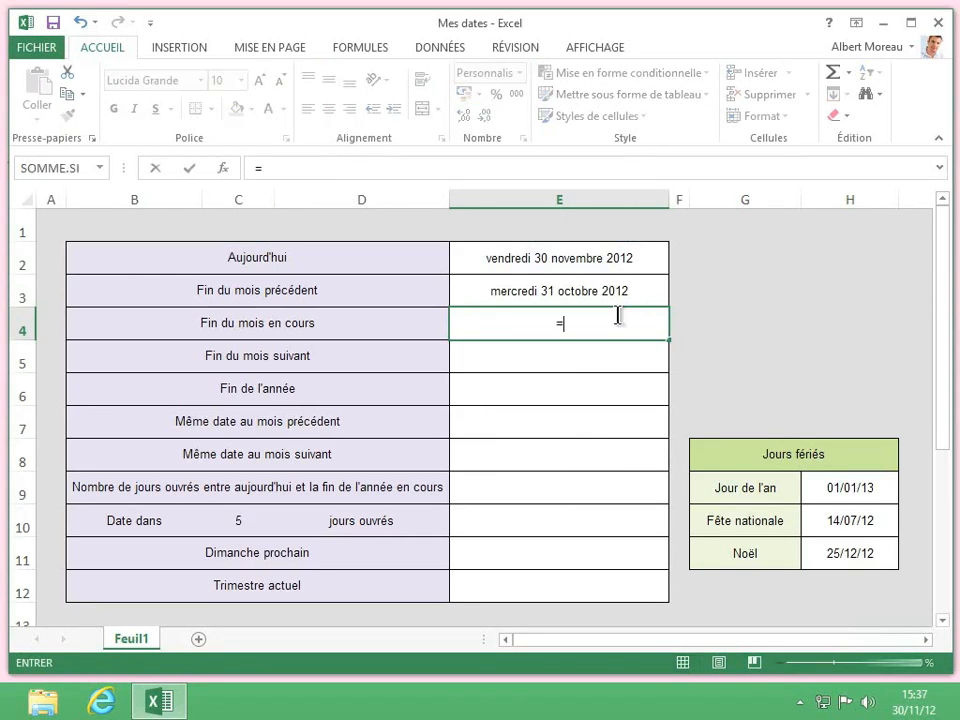
pyautogui.write('fin.mois(')
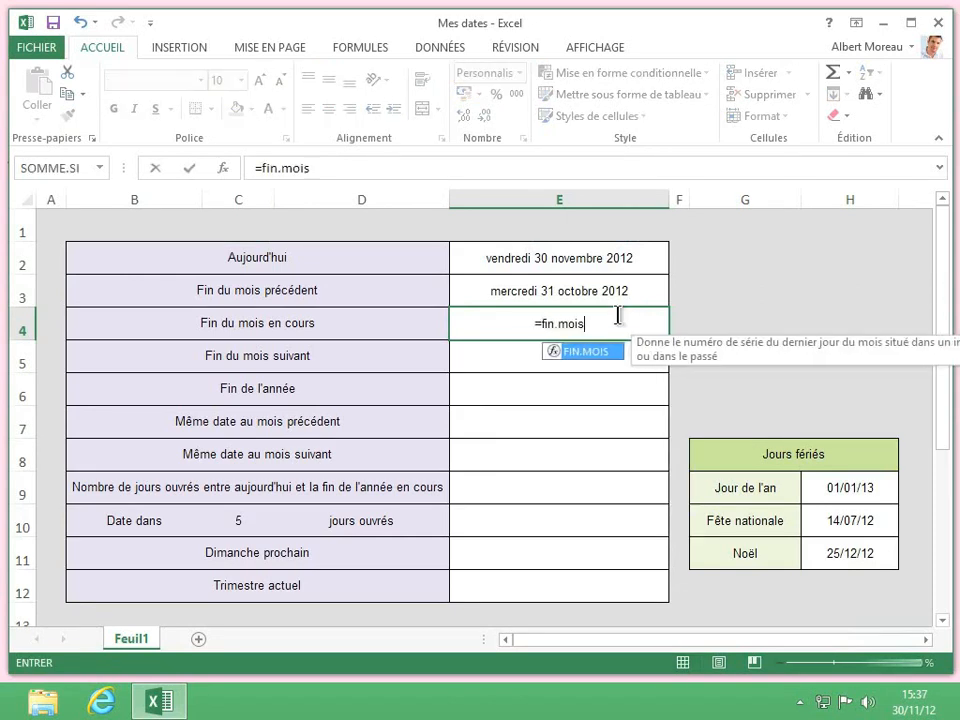
pyautogui.click(626, 258)
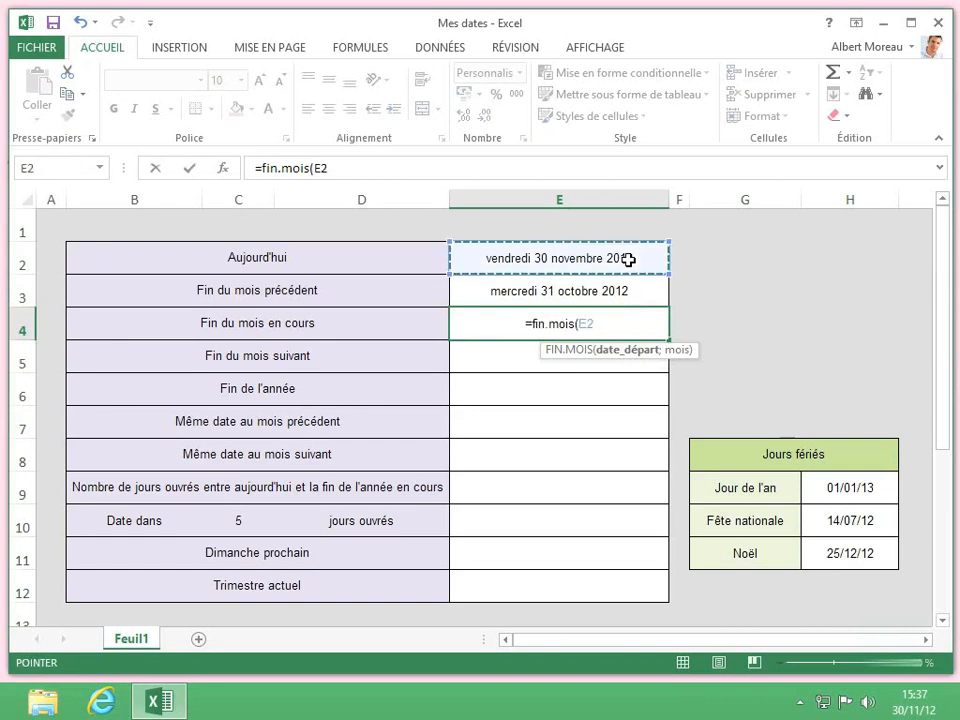
pyautogui.write(';')
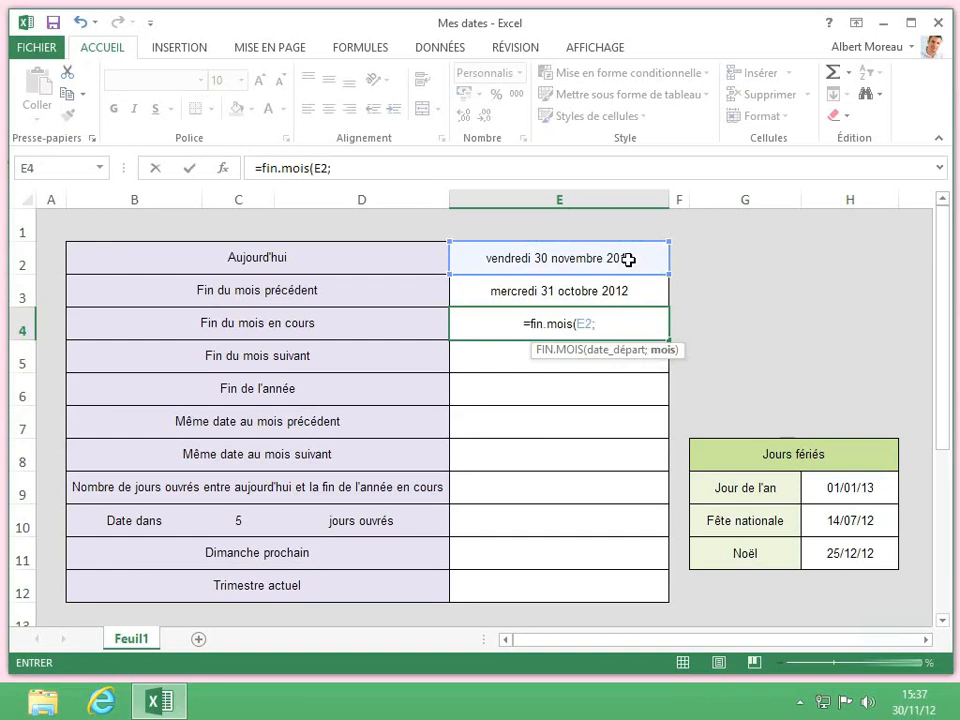
pyautogui.write('0)')
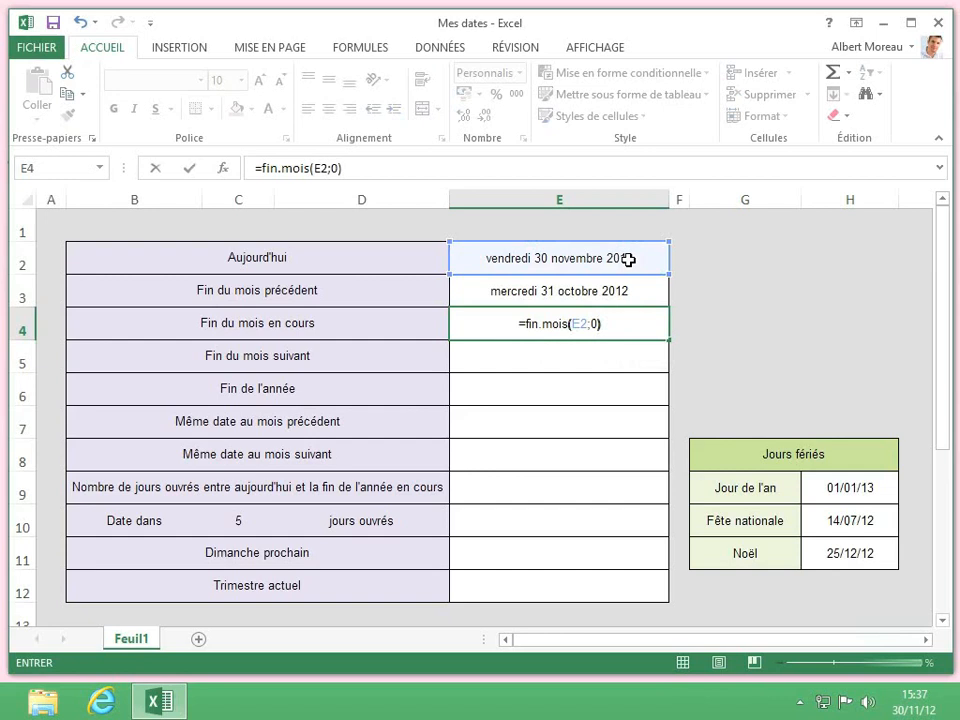
pyautogui.press('Return')
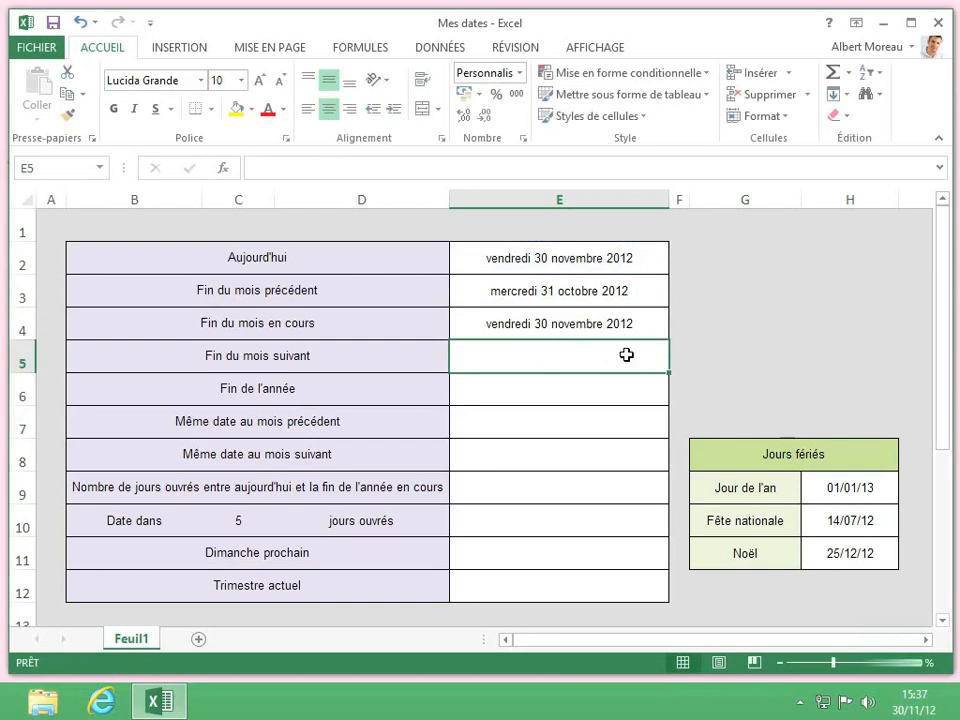
# - Calculate the end of the following month in E5 with the formula =fin.mois(E2;1)
pyautogui.write('=')
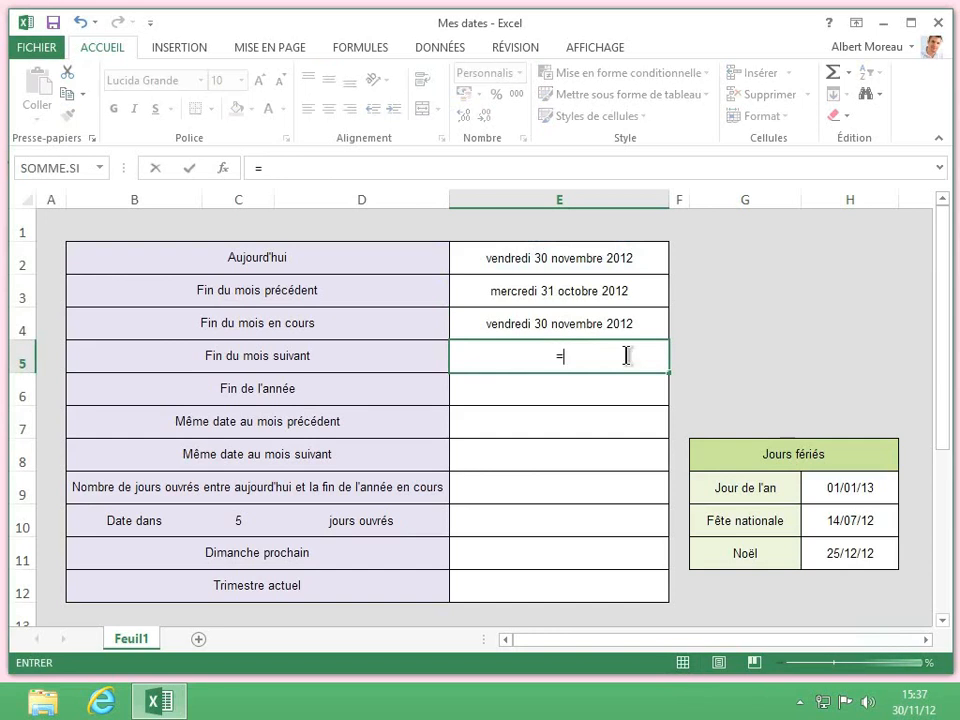
pyautogui.write('fin.mois(')
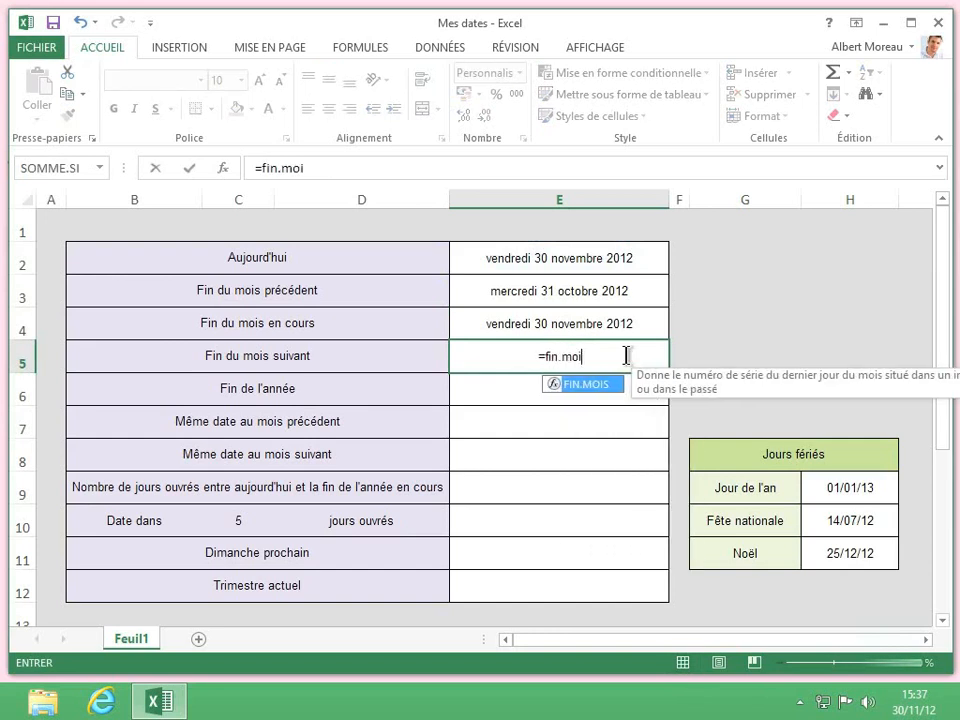
pyautogui.click(626, 258)
pyautogui.write(';')
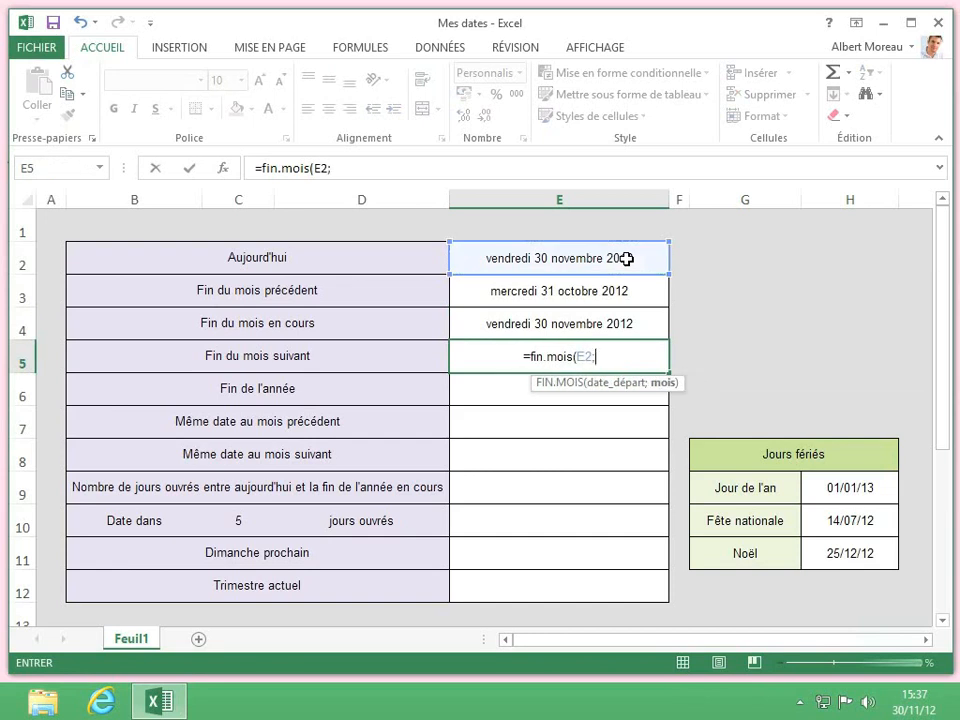
pyautogui.write('1')
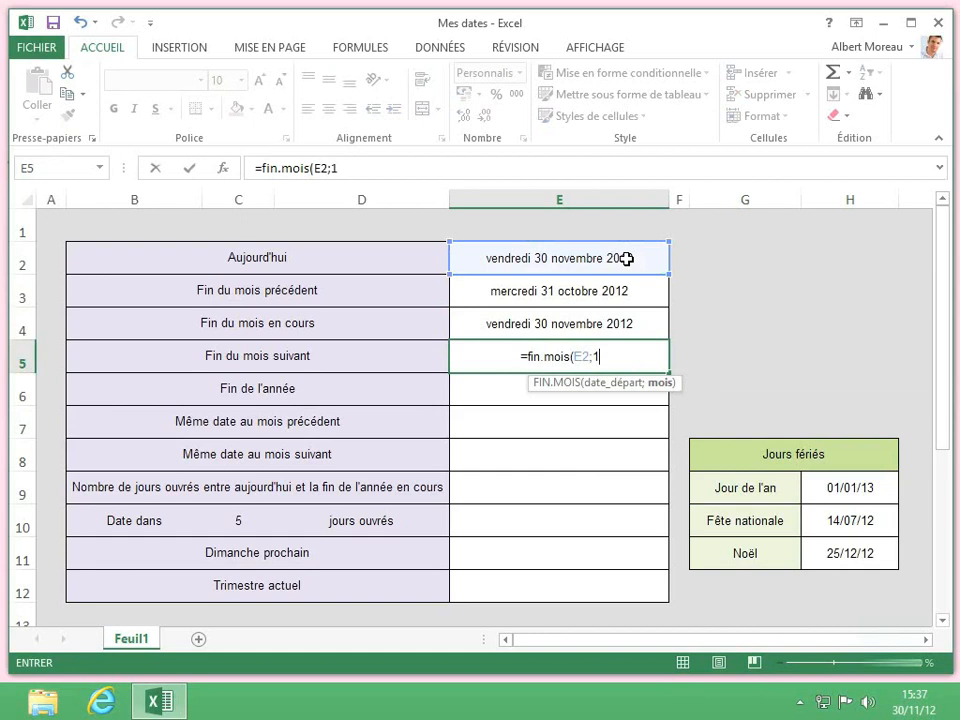
pyautogui.write(')')
pyautogui.press('Return')
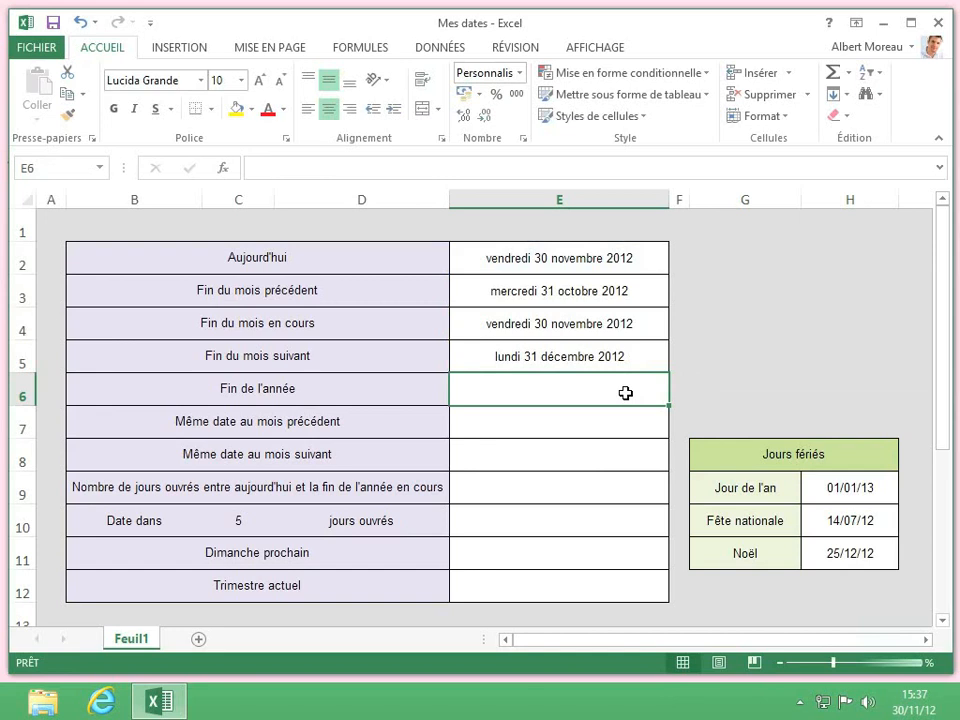
# - Calculate the end of the year in E6 with the formula =fin.mois(E2;12-mois(E2))
pyautogui.write('=')
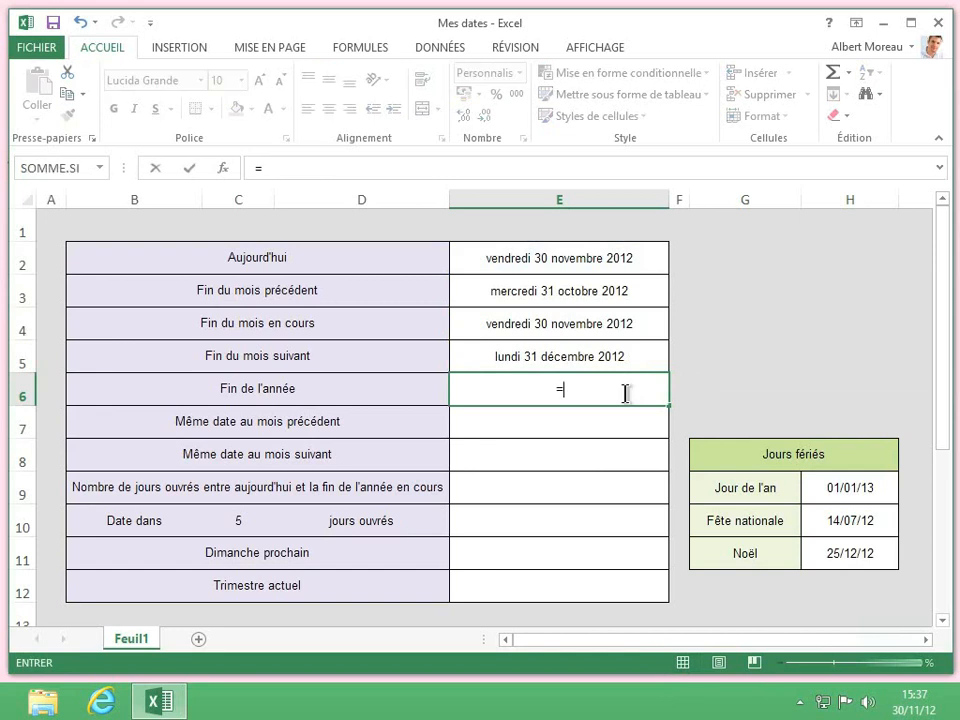
pyautogui.write('fin.m')
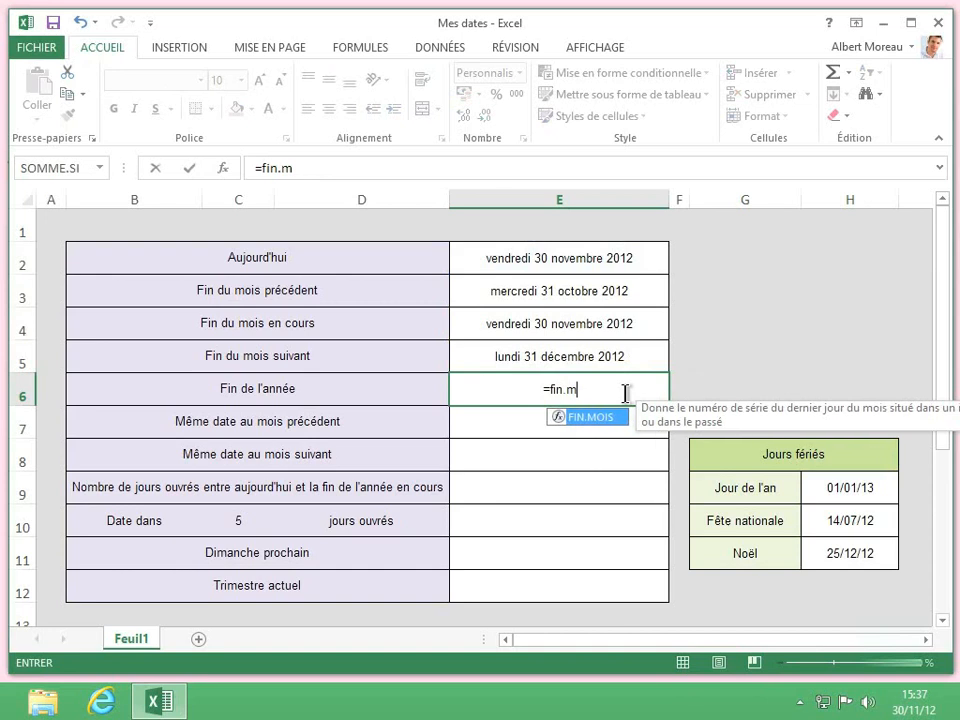
pyautogui.write('ois(')
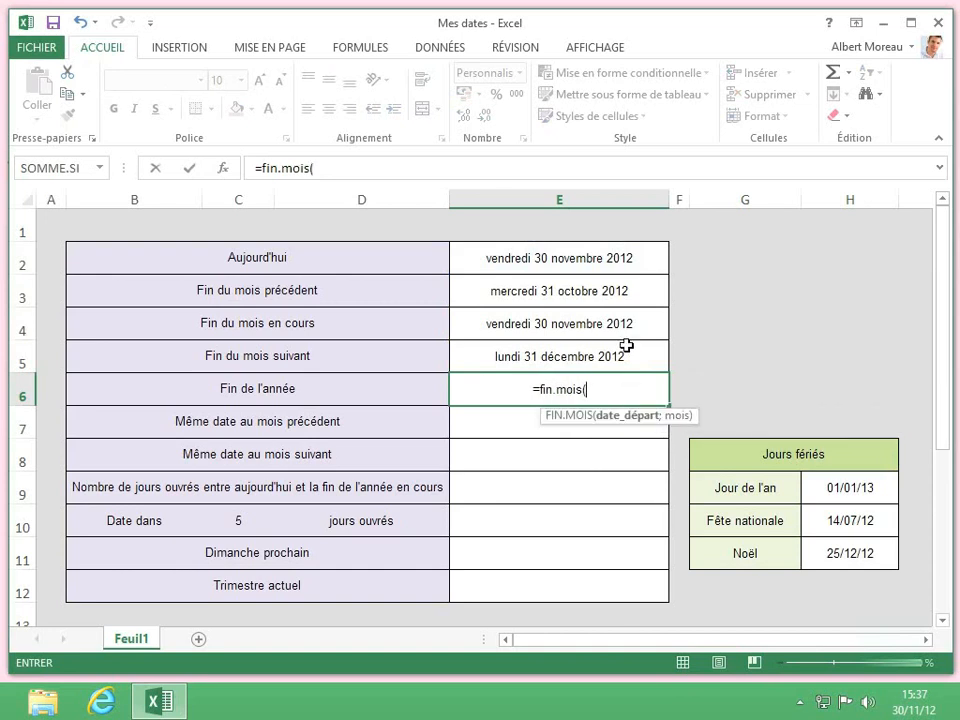
pyautogui.click(619, 255)
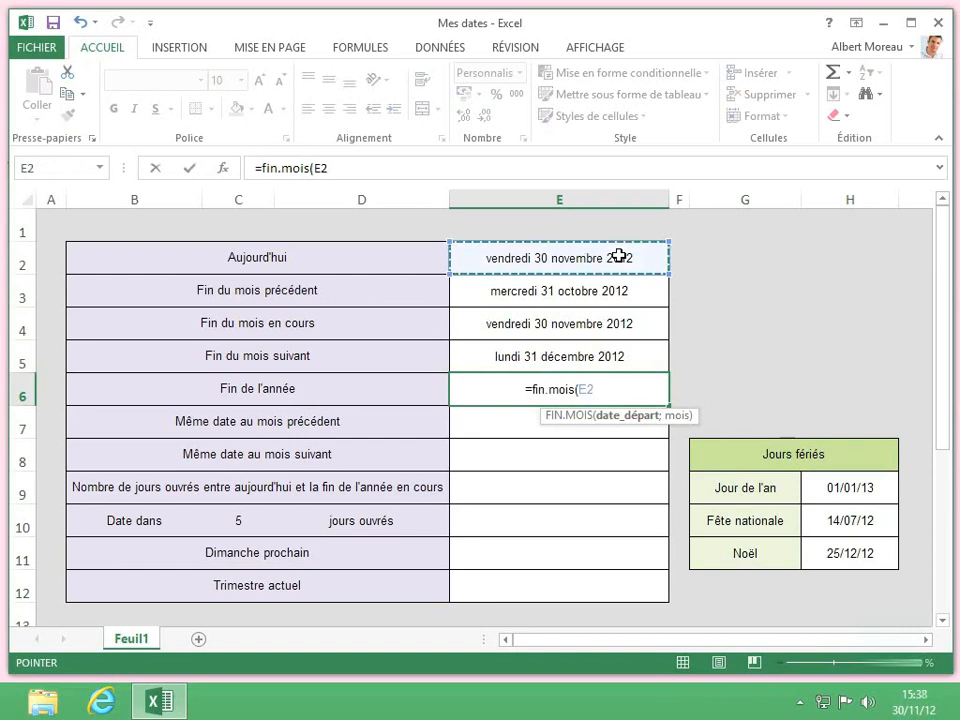
pyautogui.write(';')
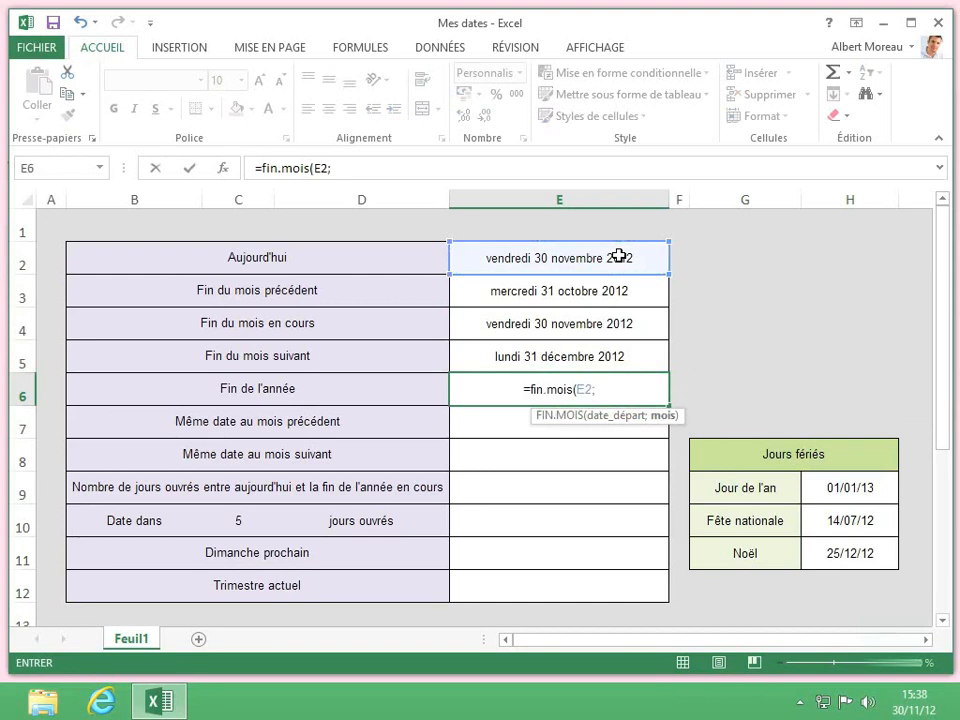
pyautogui.write('12-')
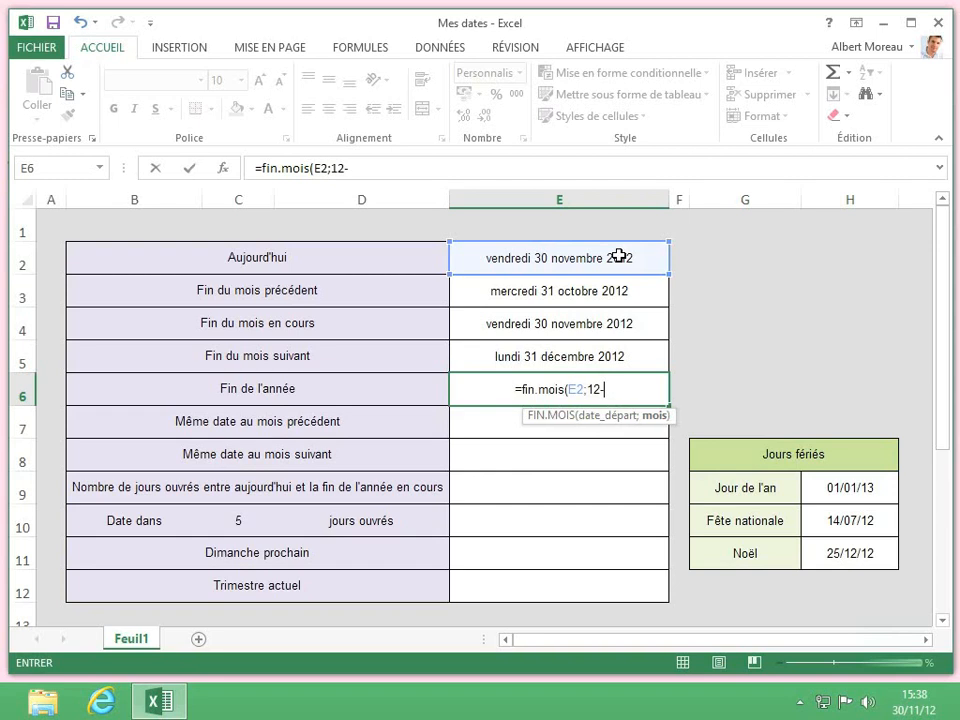
pyautogui.write('mois(')
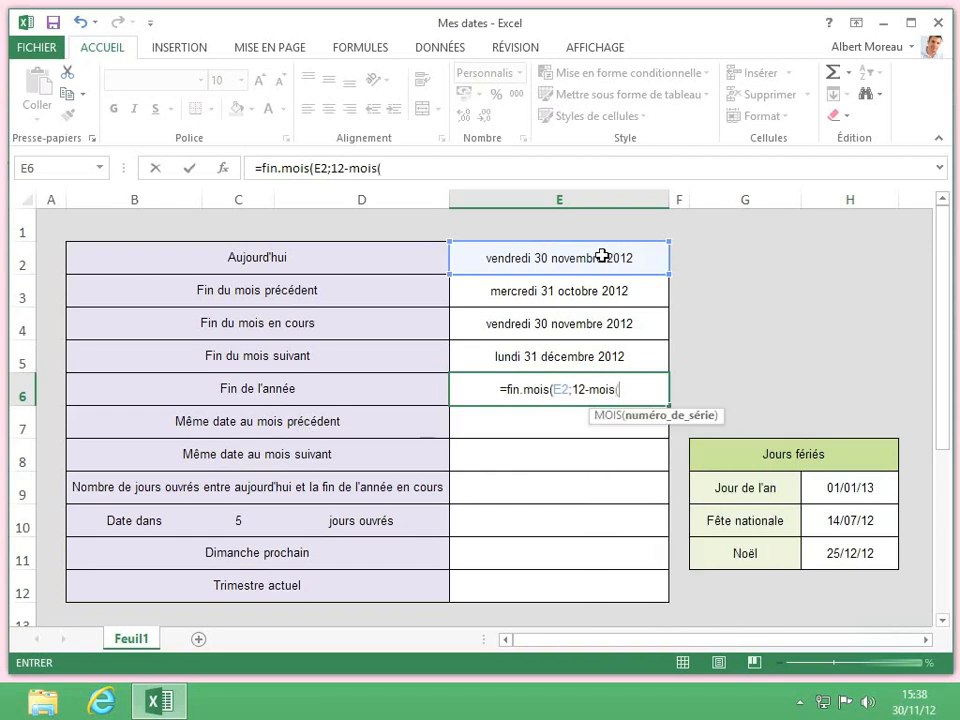
pyautogui.click(597, 258)
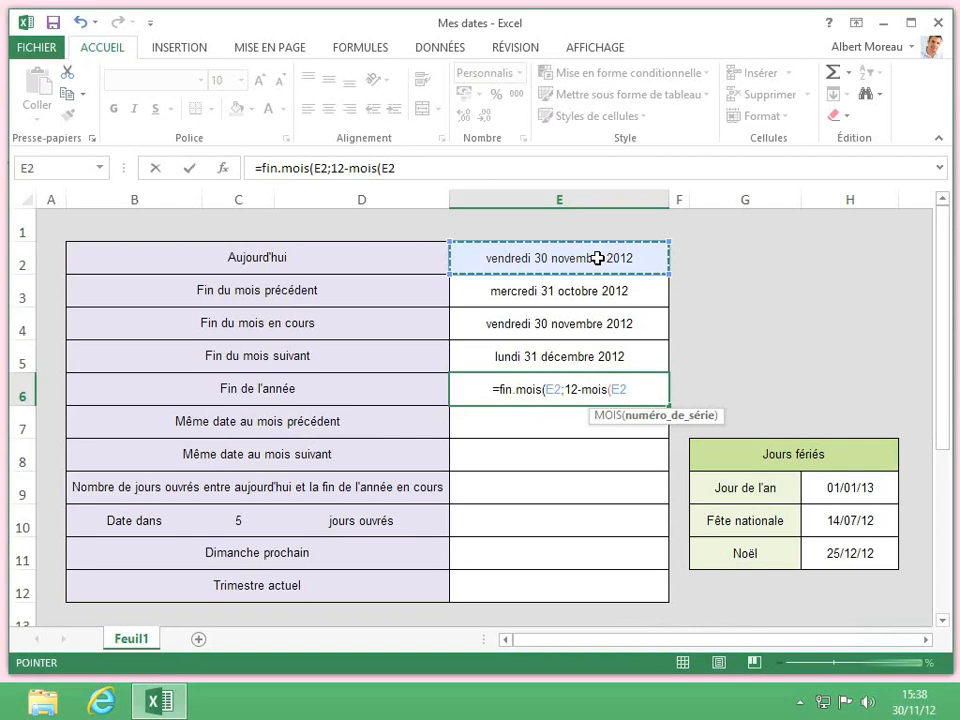
pyautogui.write(')')
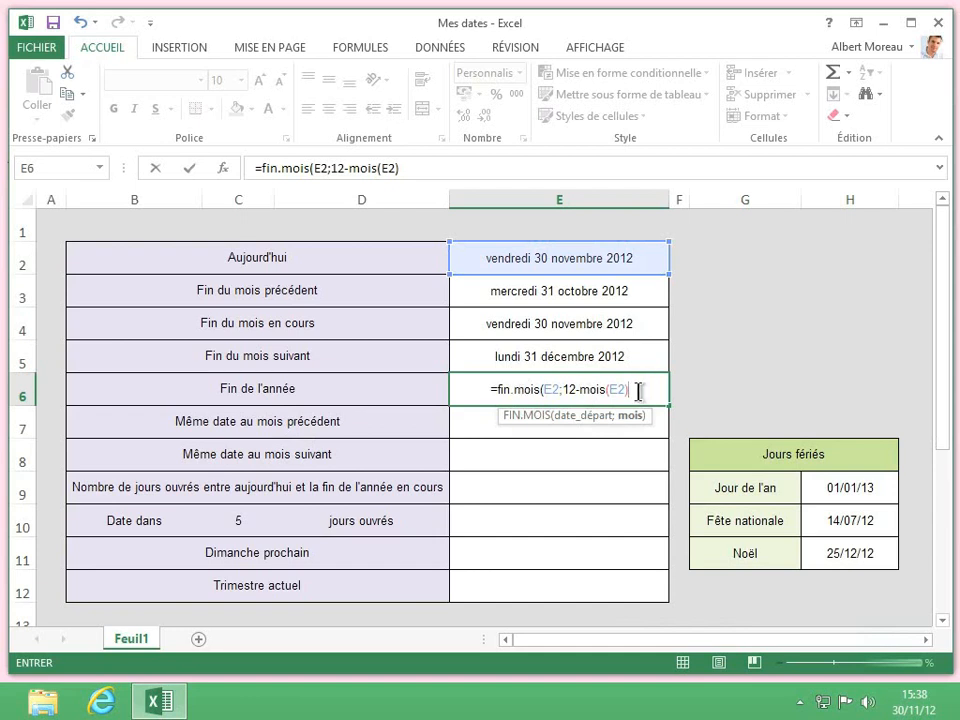
pyautogui.write(')')
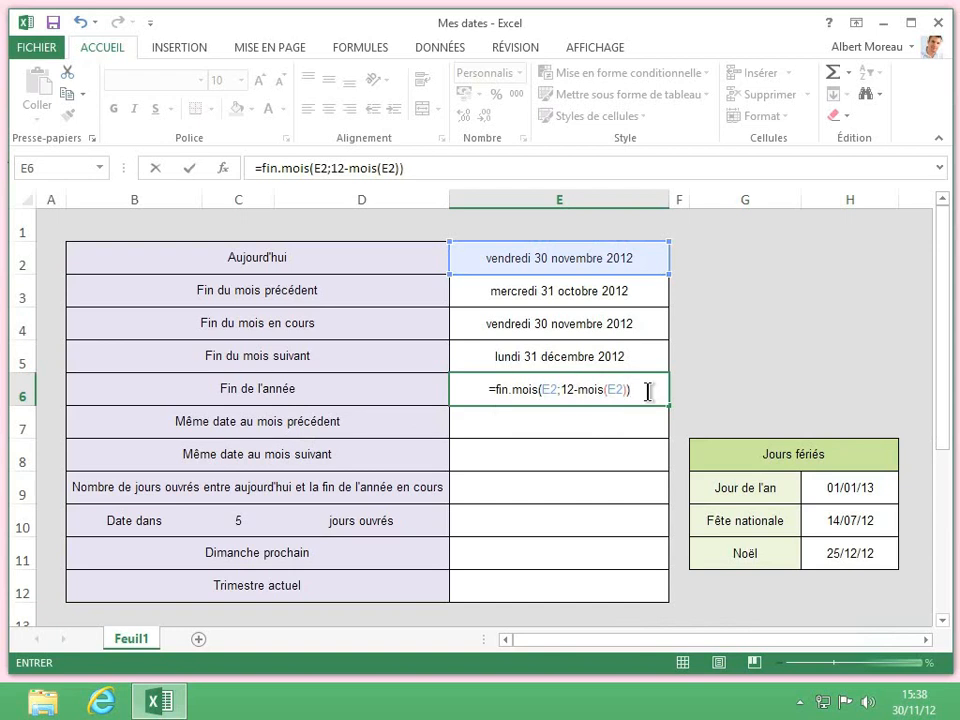
pyautogui.press('Return')
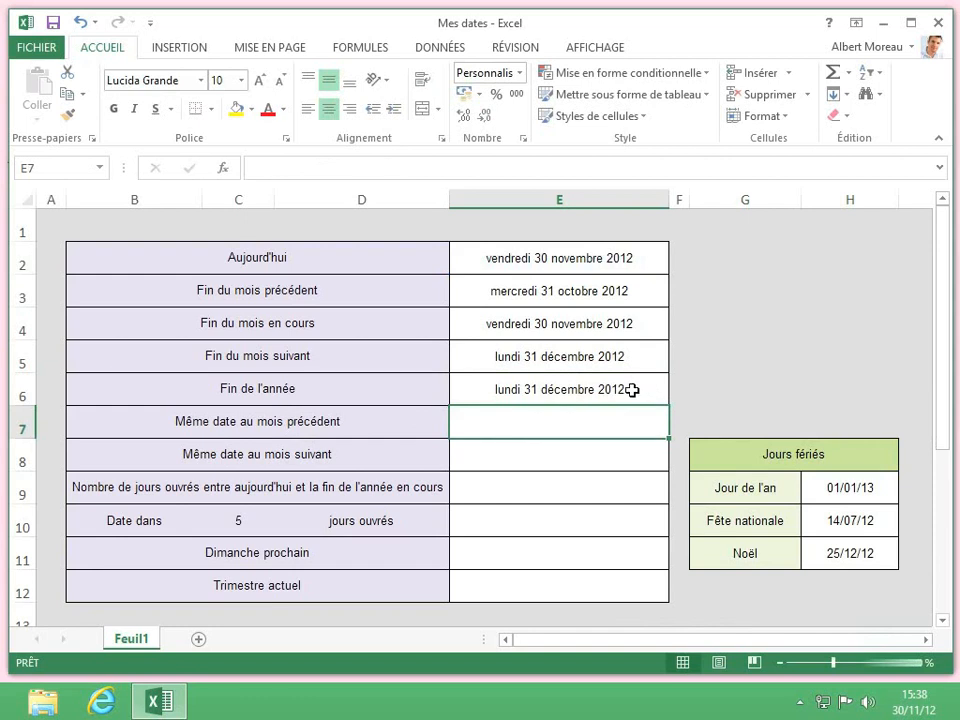
# - Replace today's date in E2 with 06/06/2012 and review the month-end and year-end formulas in E3 to E6
pyautogui.click(600, 260)
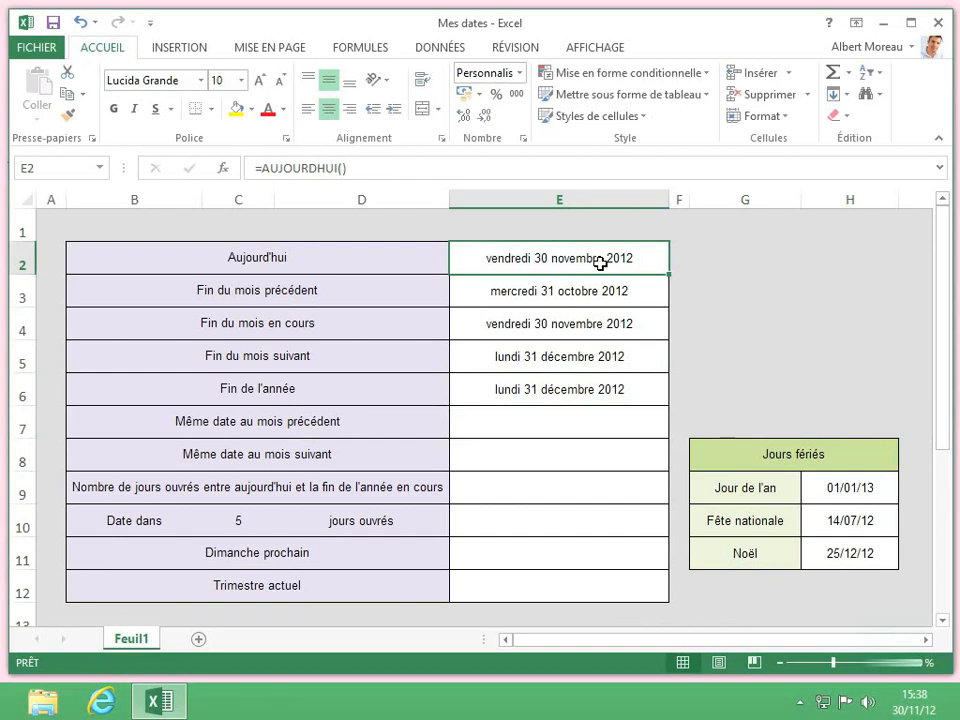
pyautogui.write('06/06')
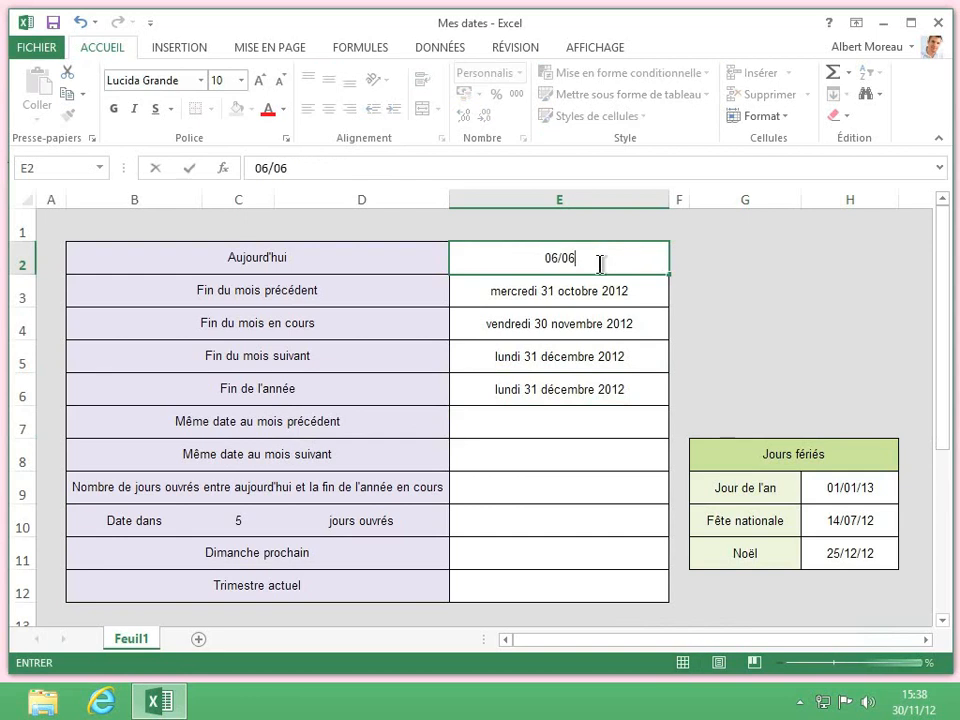
pyautogui.write('/2012')
pyautogui.press('Return')
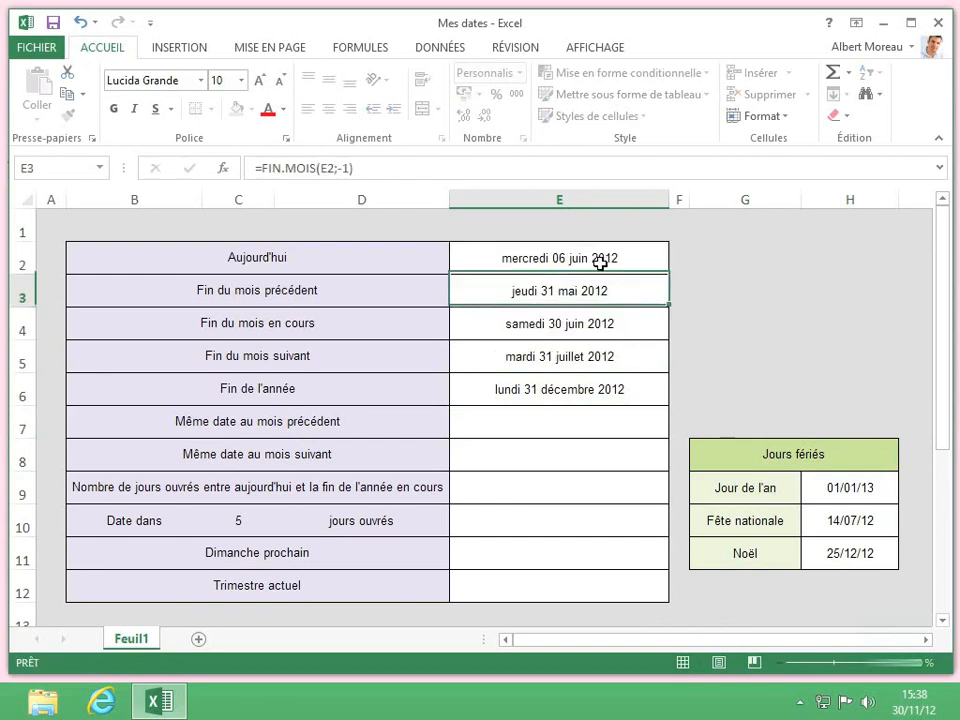
pyautogui.click(645, 389)
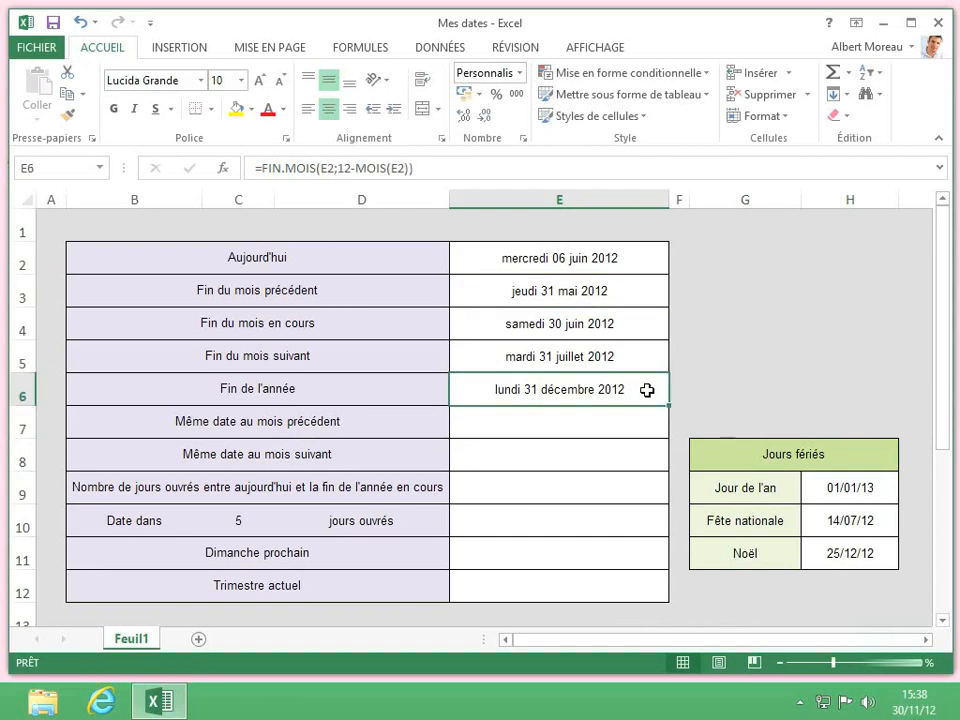
pyautogui.click(635, 295)
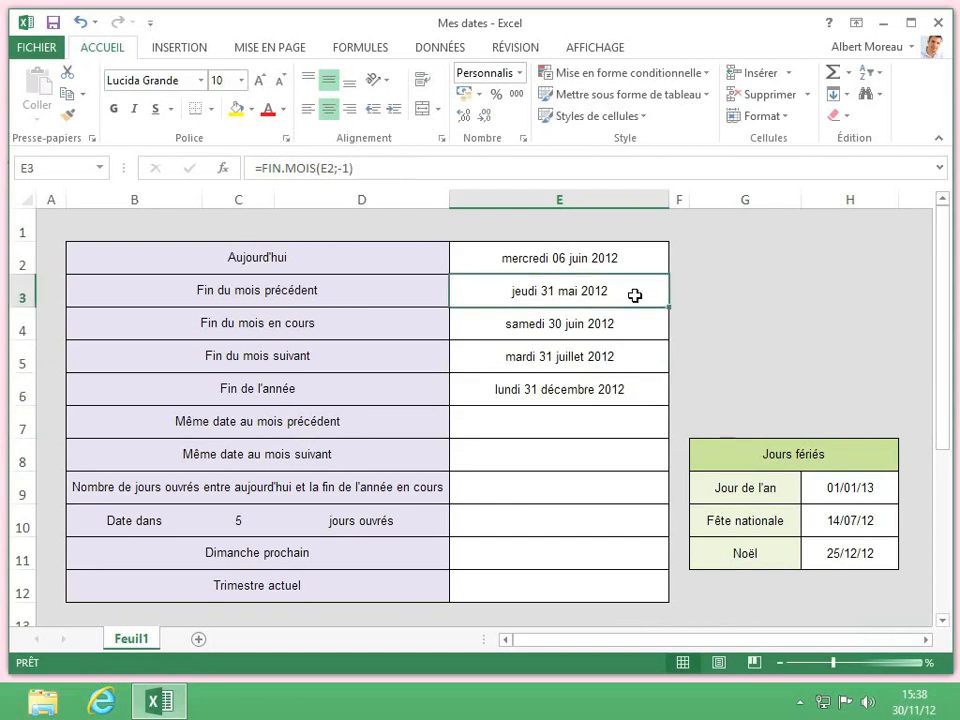
pyautogui.click(639, 330)
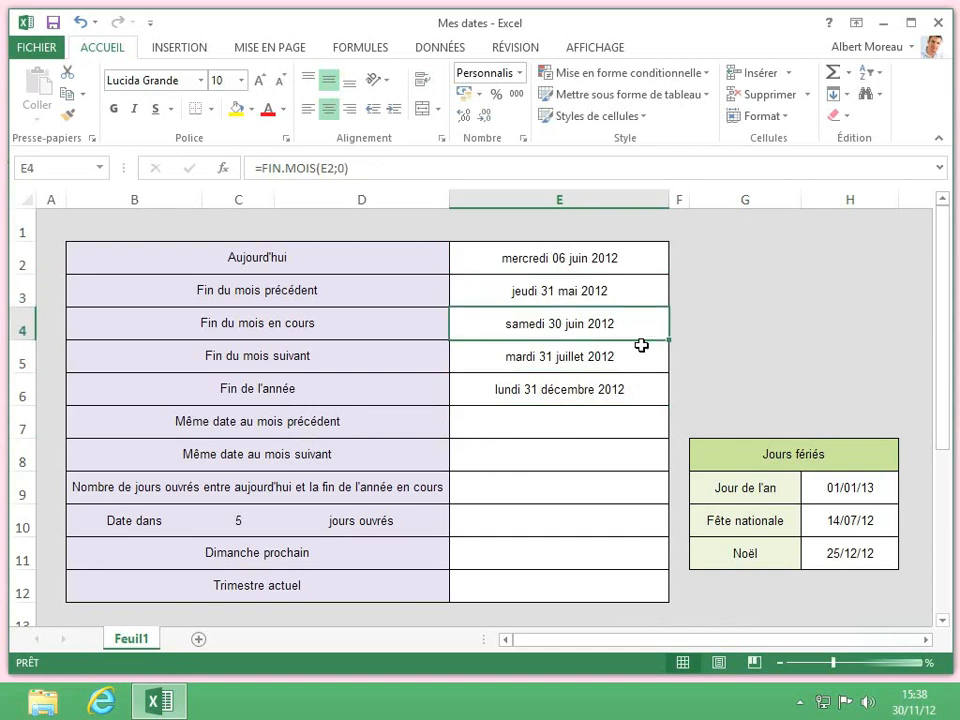
pyautogui.click(646, 354)
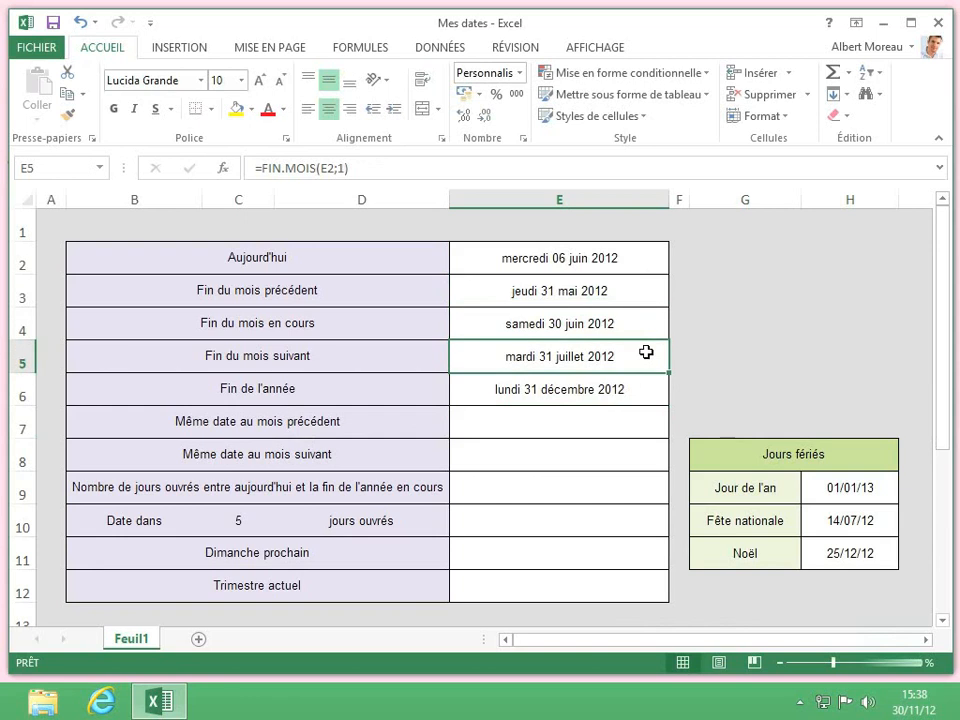
# - Calculate the same date in the previous month in E7 with the formula =mois.decaler(E2;-1)
pyautogui.click(616, 420)
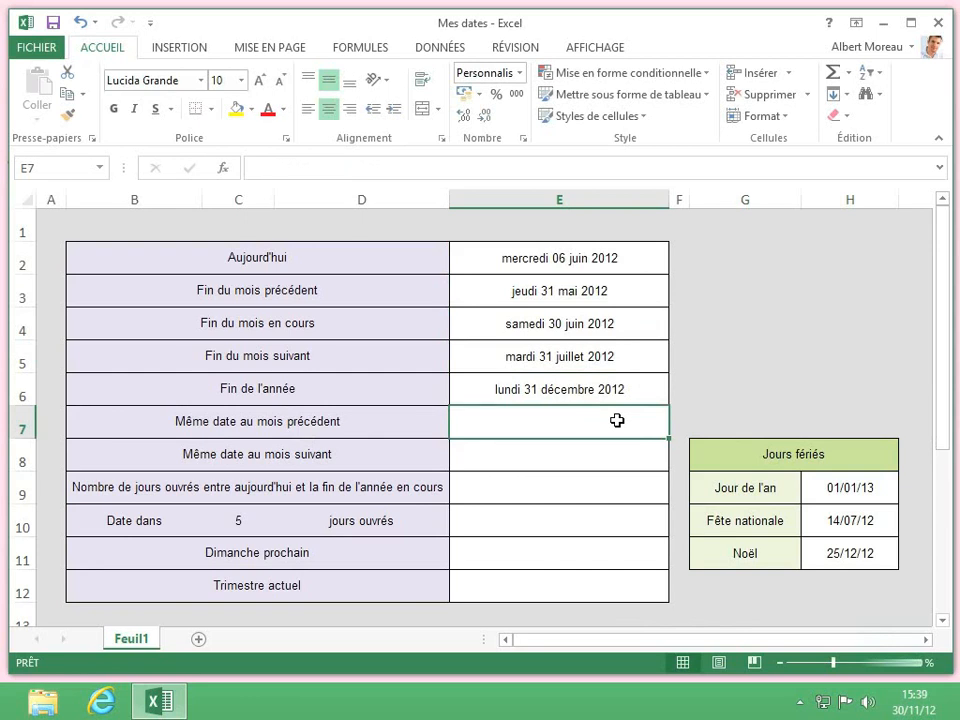
pyautogui.write('=mois')
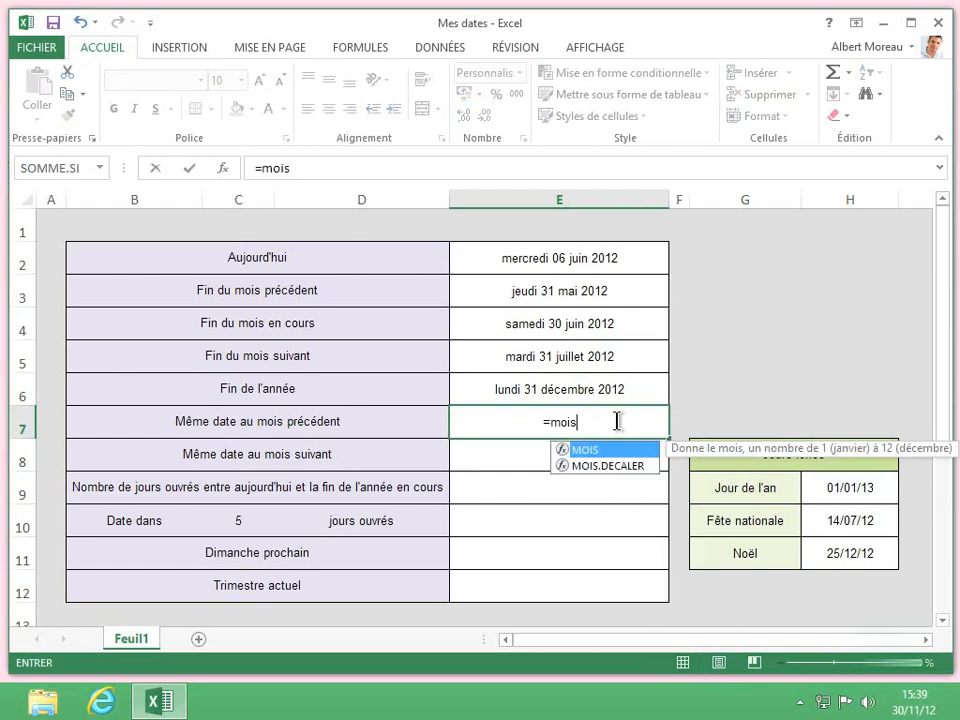
pyautogui.write('.decaler(')
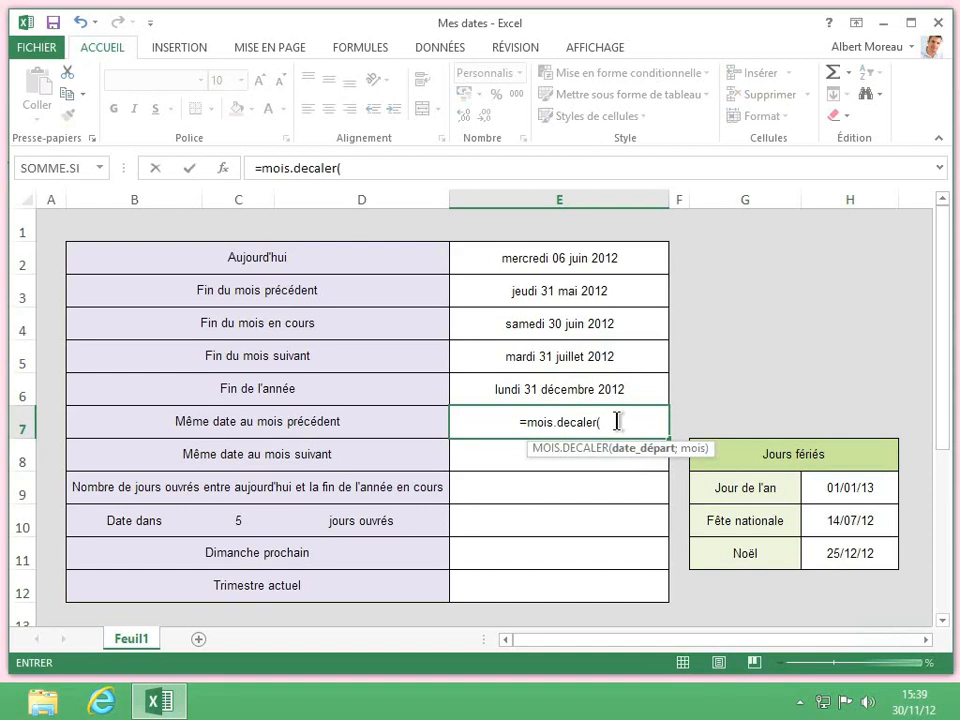
pyautogui.click(643, 263)
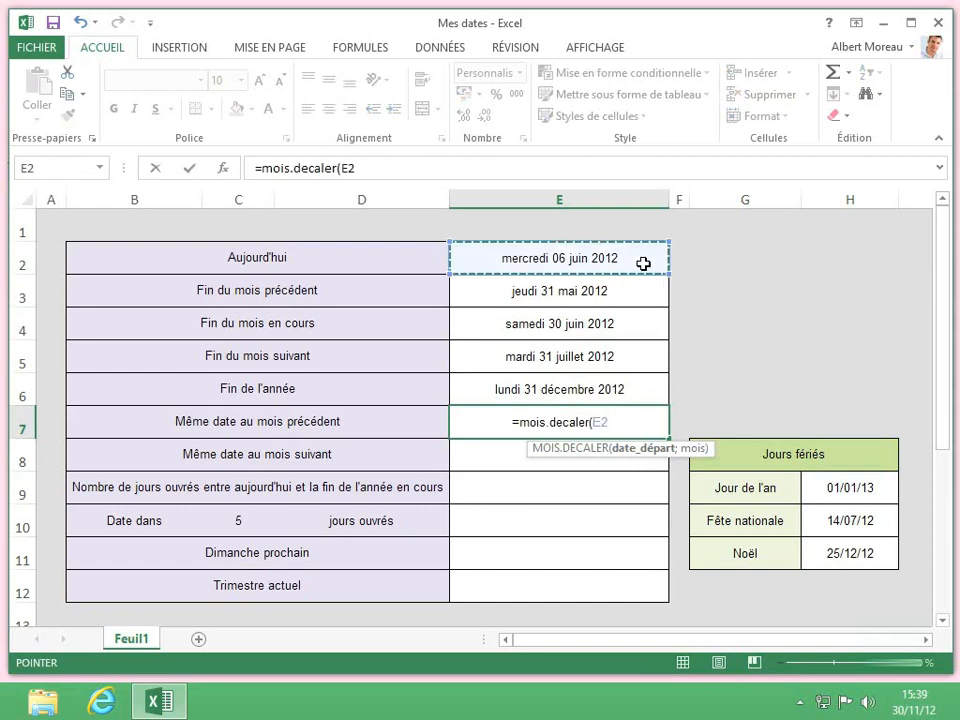
pyautogui.write(';')
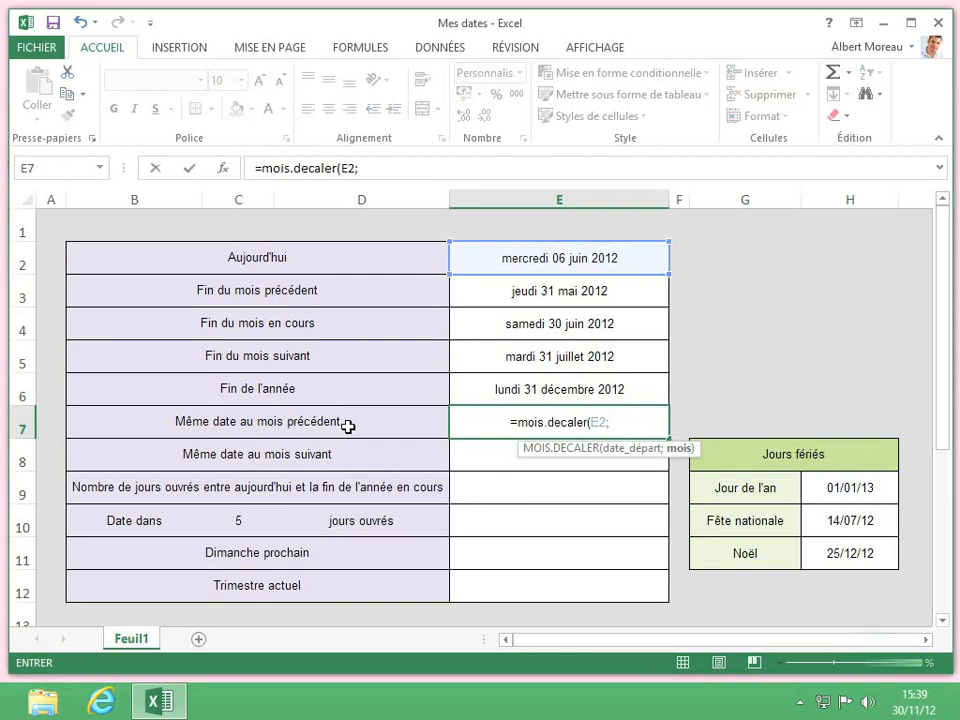
pyautogui.write('-1')
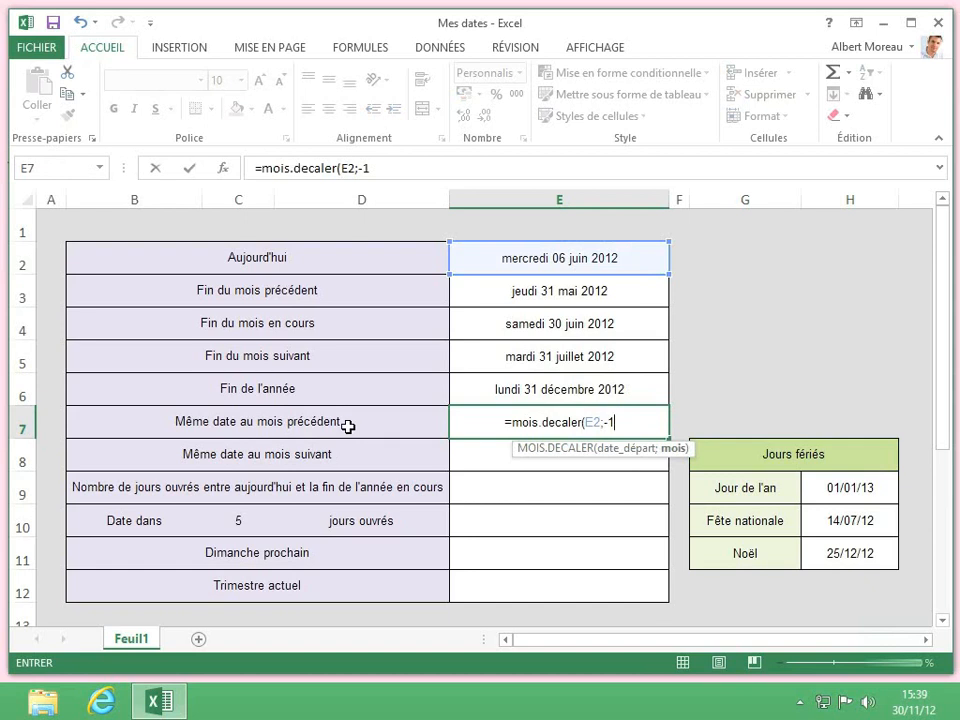
pyautogui.write(')')
pyautogui.press('Return')
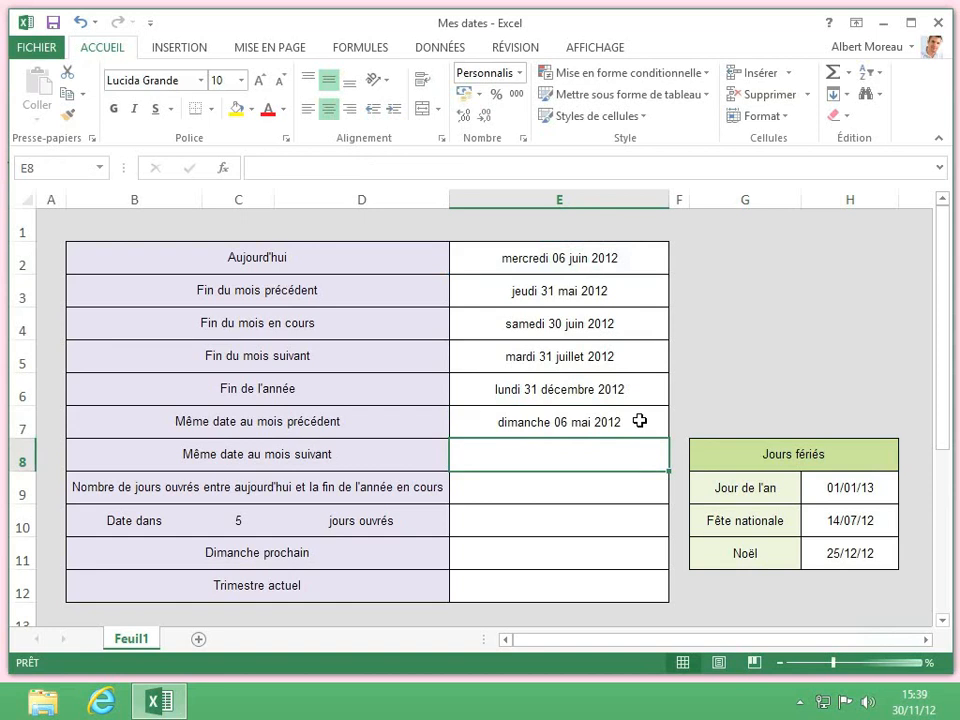
# - Restore the current date in E2 with the formula =aujourdhui()
pyautogui.click(628, 268)
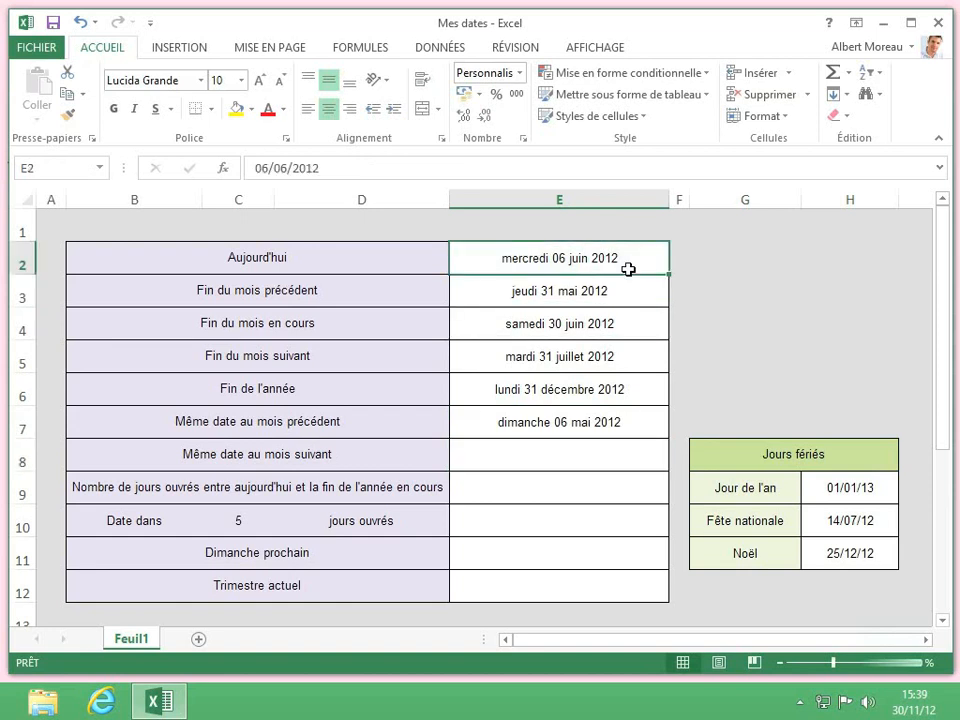
pyautogui.write('=aujourdhui')
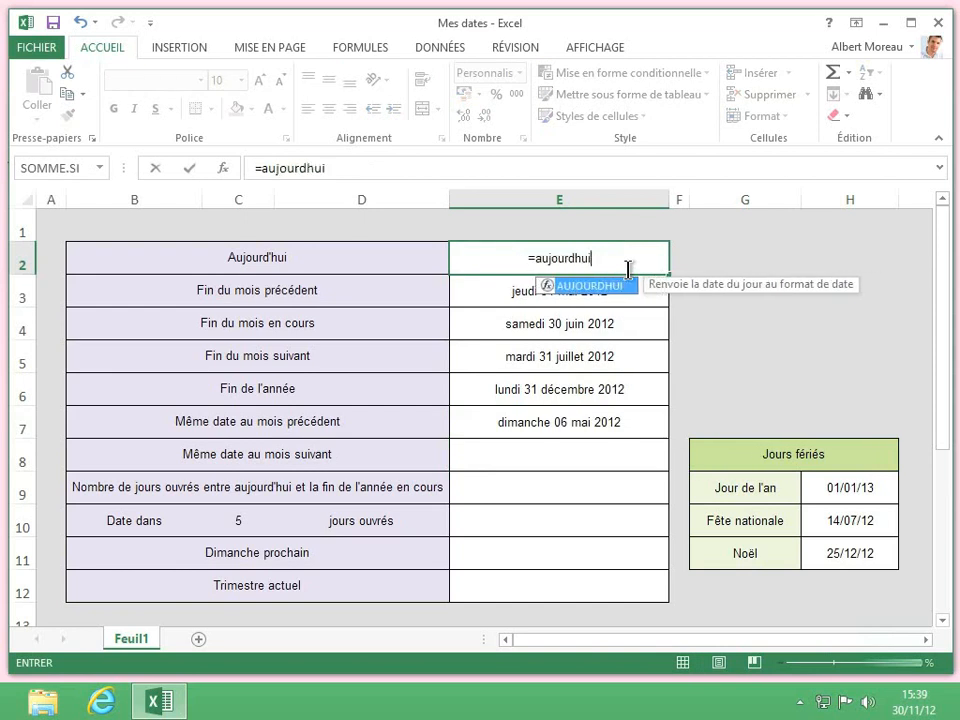
pyautogui.write('(')
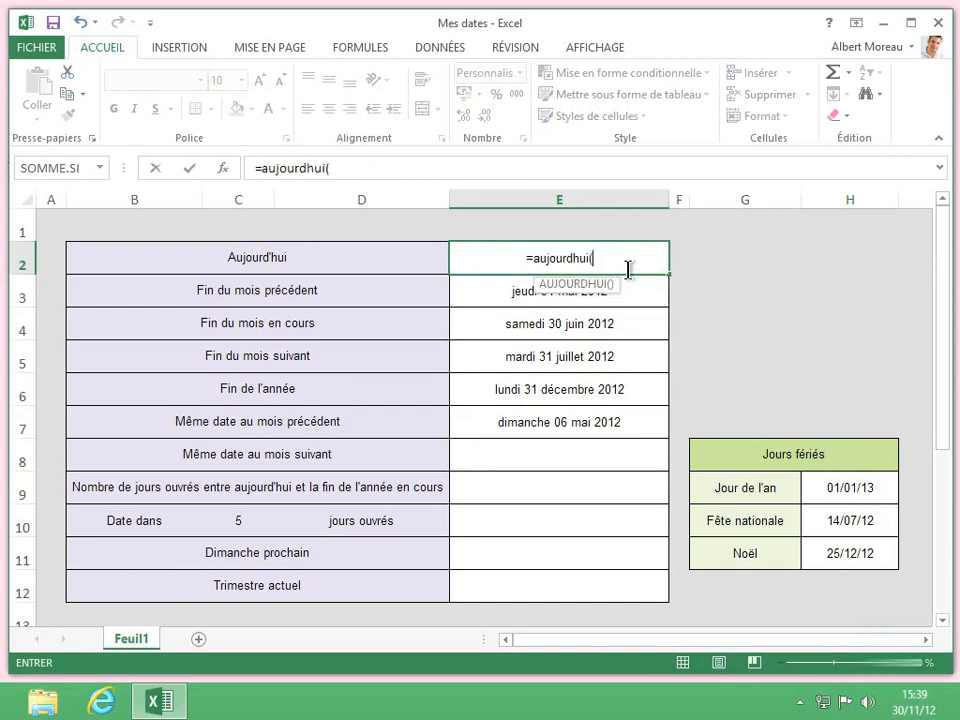
pyautogui.press('Return')
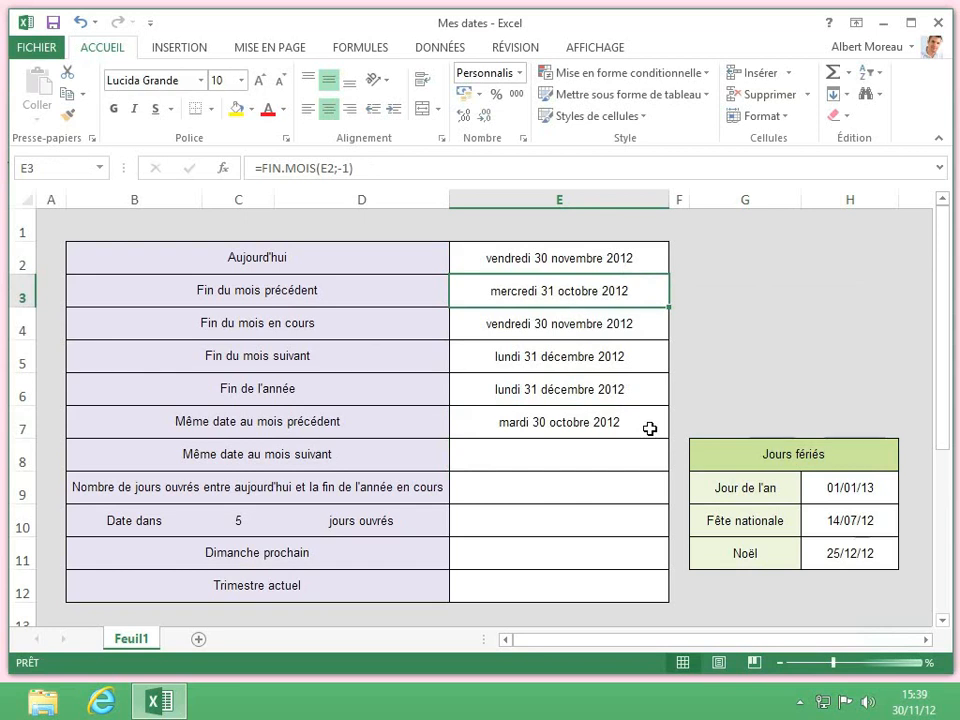
# - Calculate the same date in the following month in E8 with the formula =mois.decaler(E2;1)
pyautogui.click(593, 456)
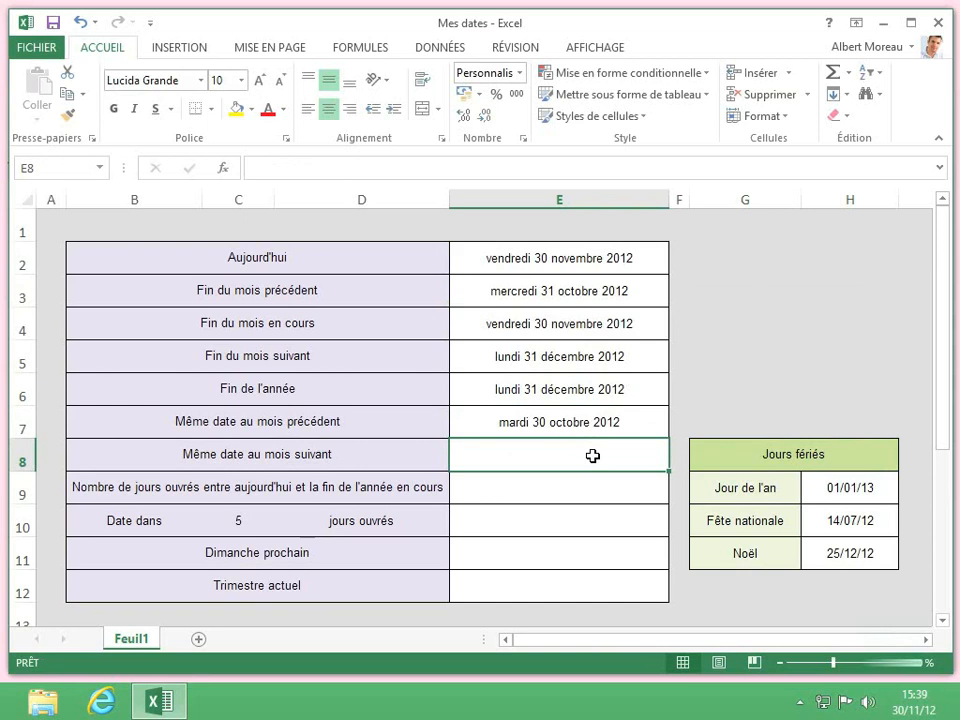
pyautogui.write('=mois.decaler(')
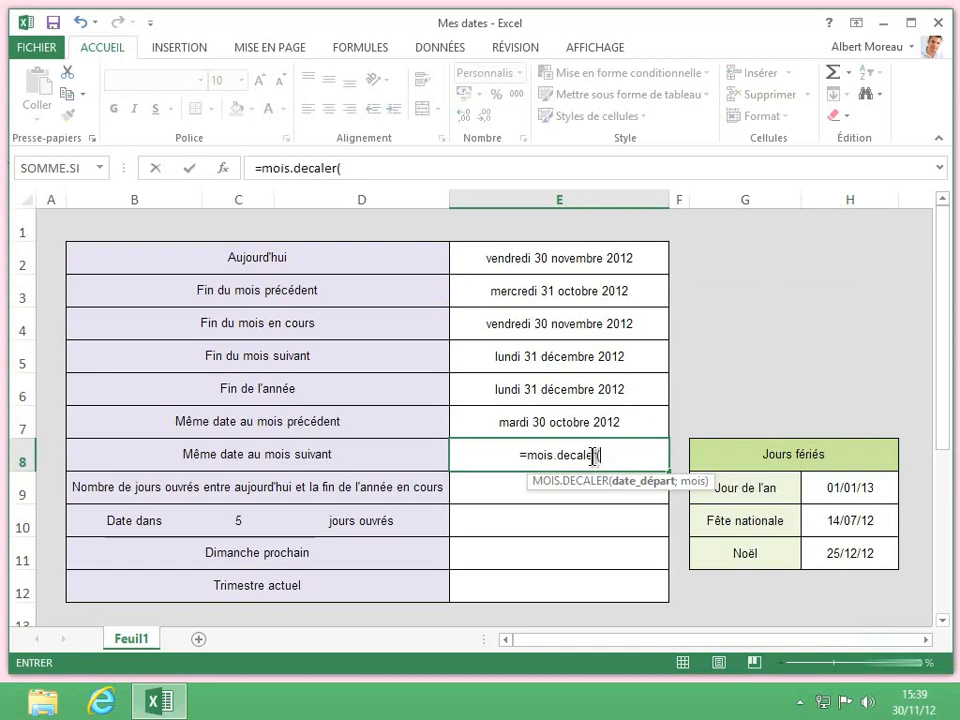
pyautogui.click(629, 262)
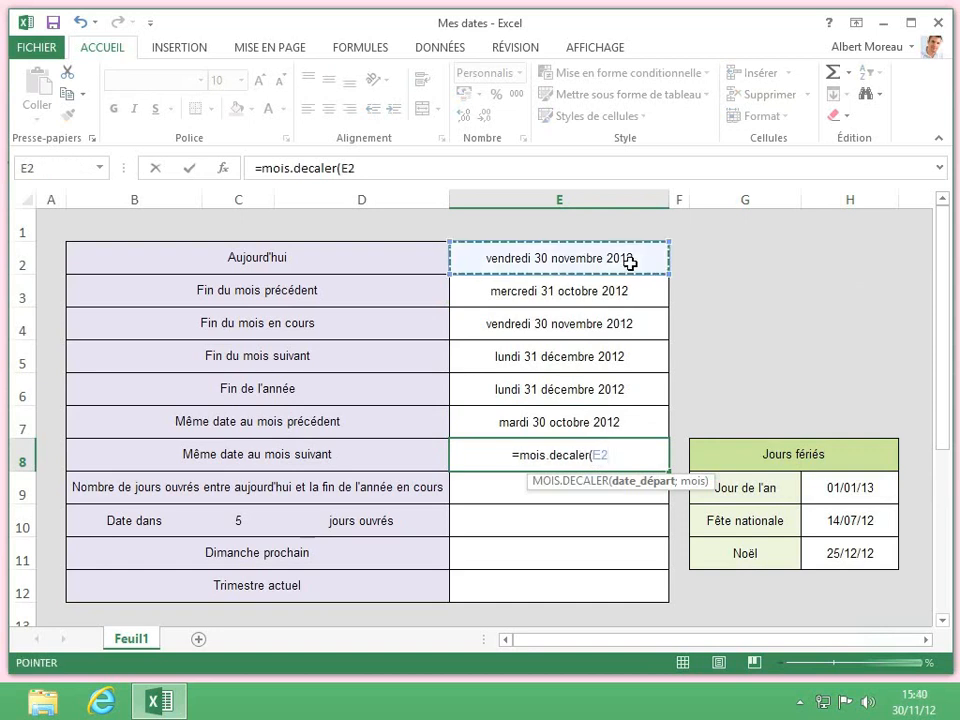
pyautogui.write(';')
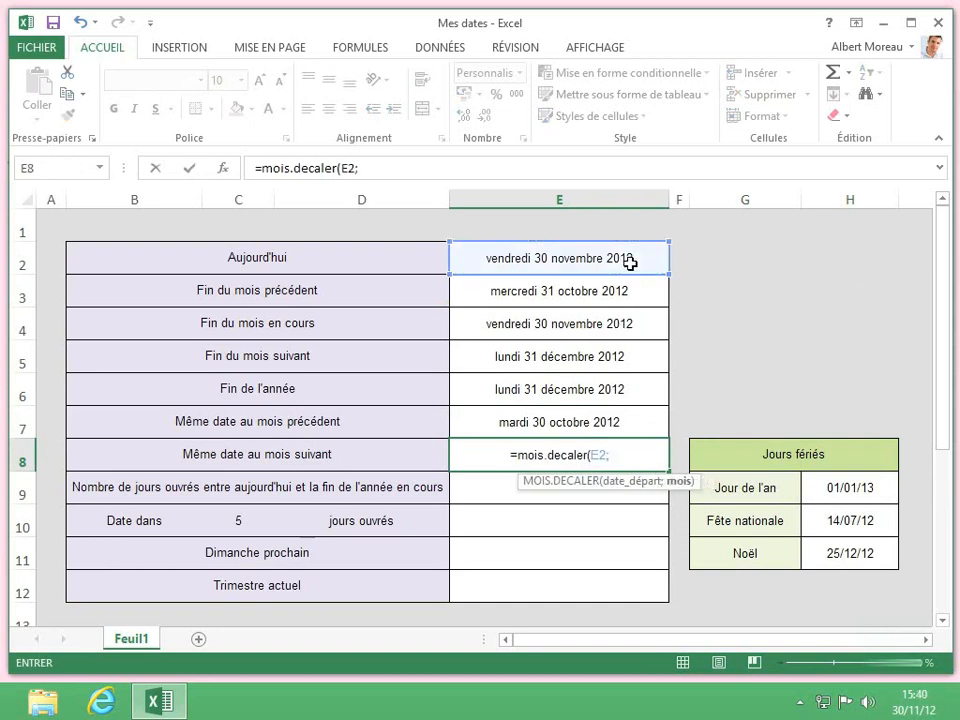
pyautogui.write('1)')
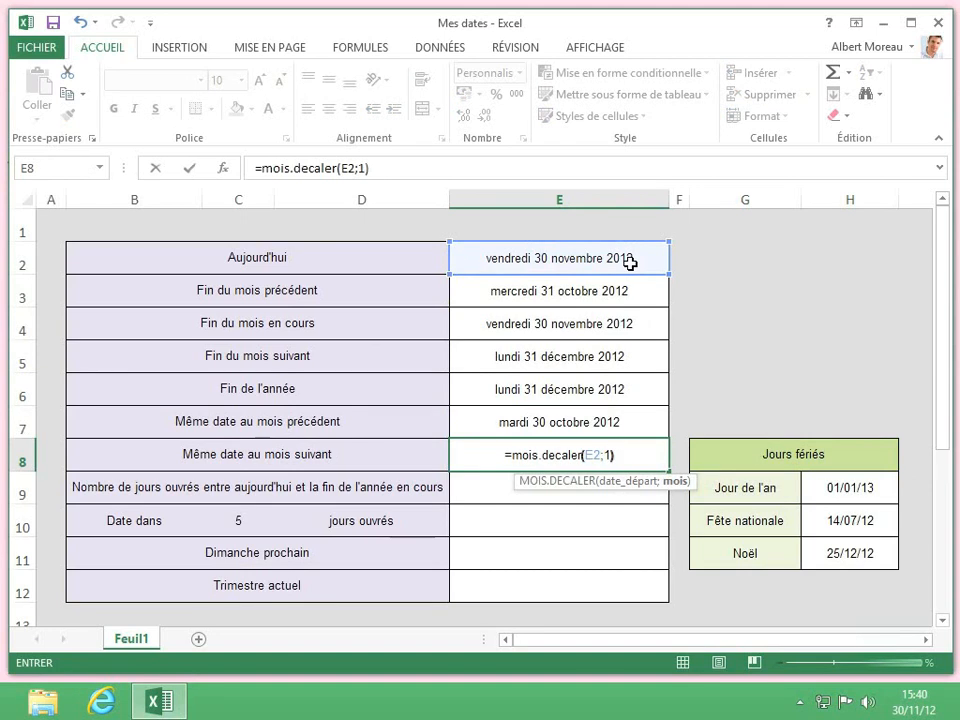
pyautogui.press('Return')
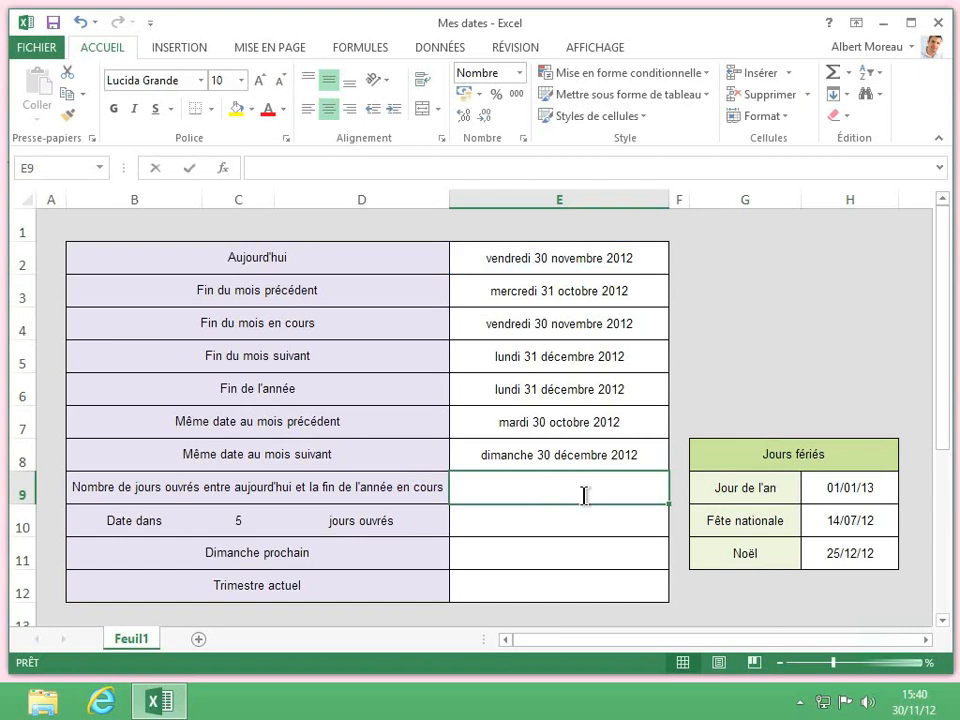
# - Count the working days from today to year end in E9, excluding holidays, with the formula =NB.JOURS.OUVRES(E2;E6;H9:H11)
pyautogui.write('=n')
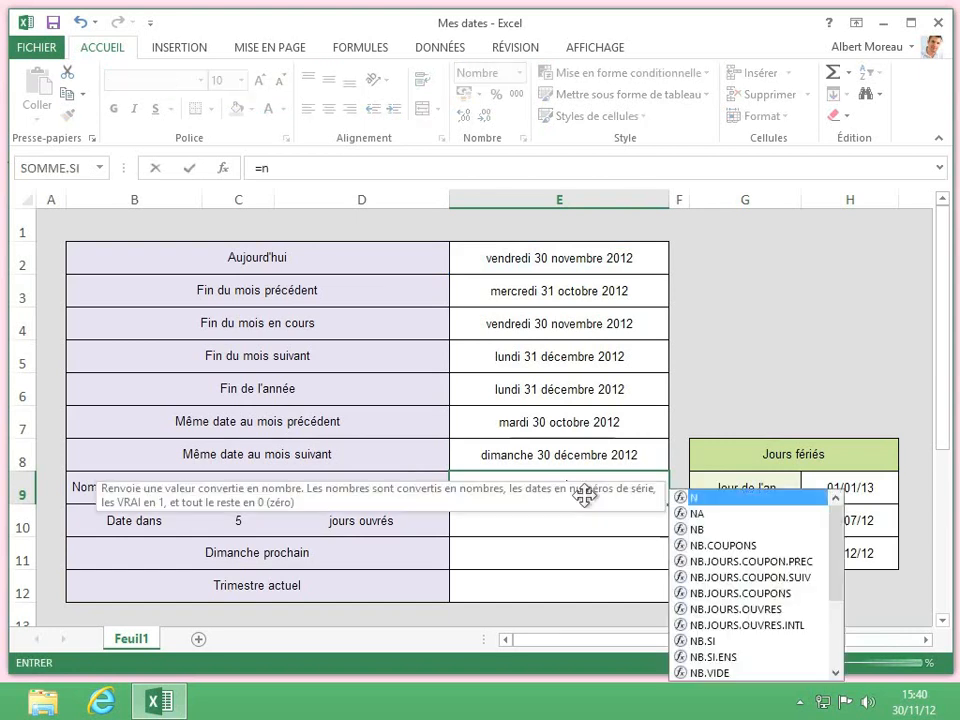
pyautogui.write('b.j')
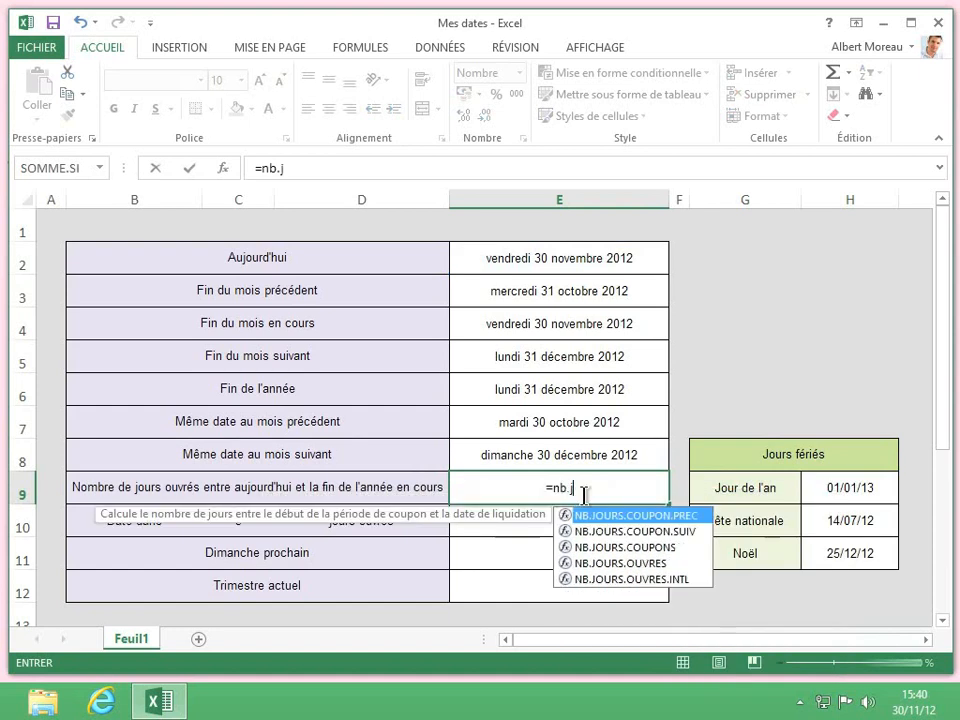
pyautogui.write('ou')
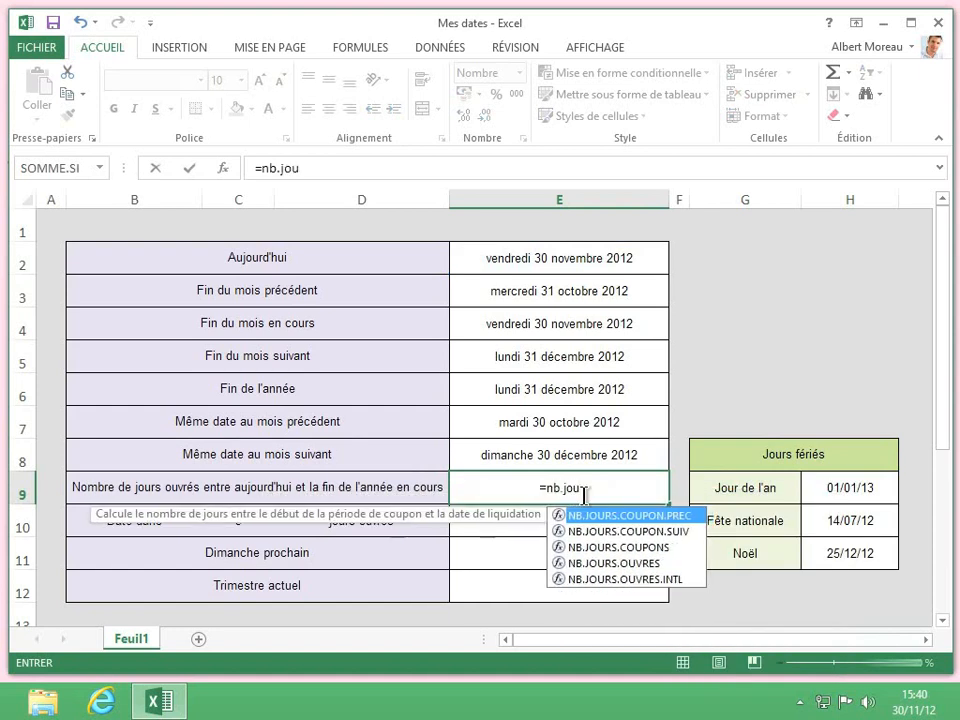
pyautogui.write('rso')
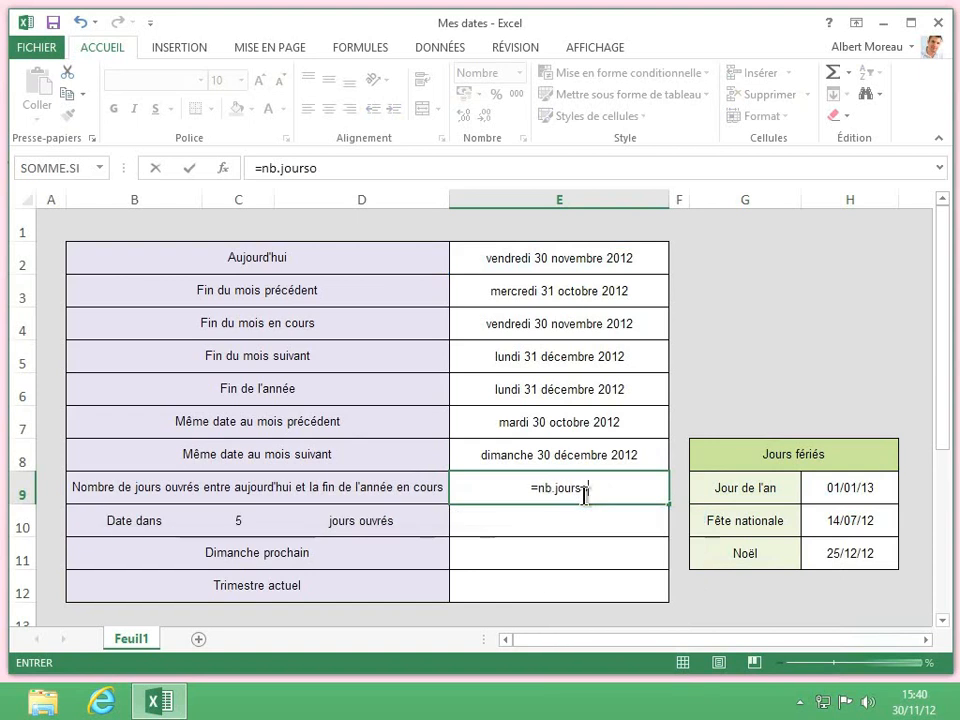
pyautogui.press('BackSpace')
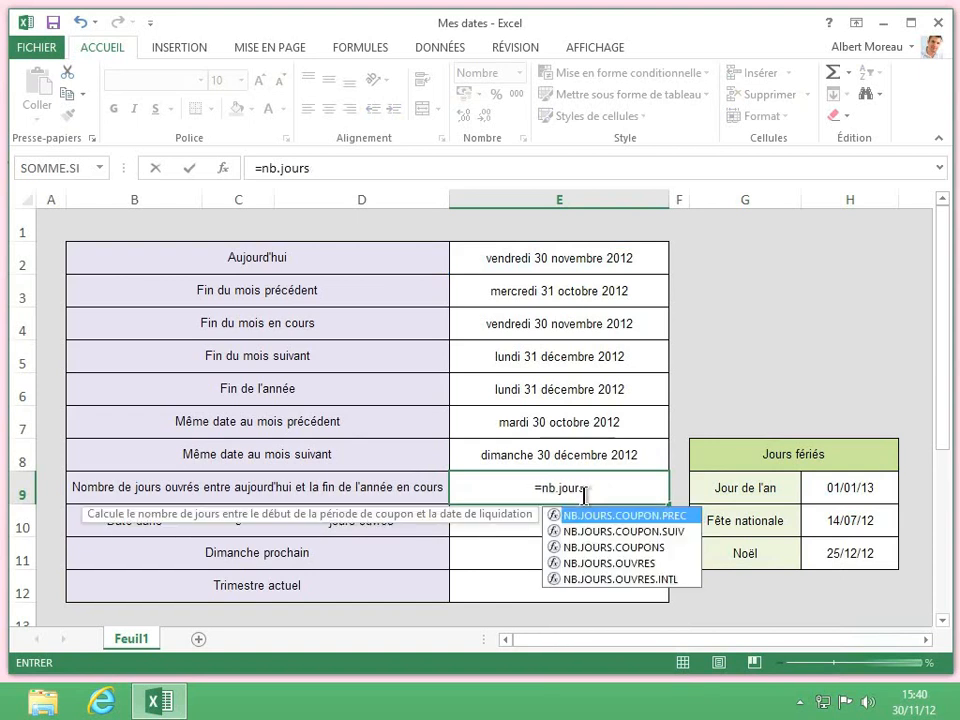
pyautogui.doubleClick(607, 563)
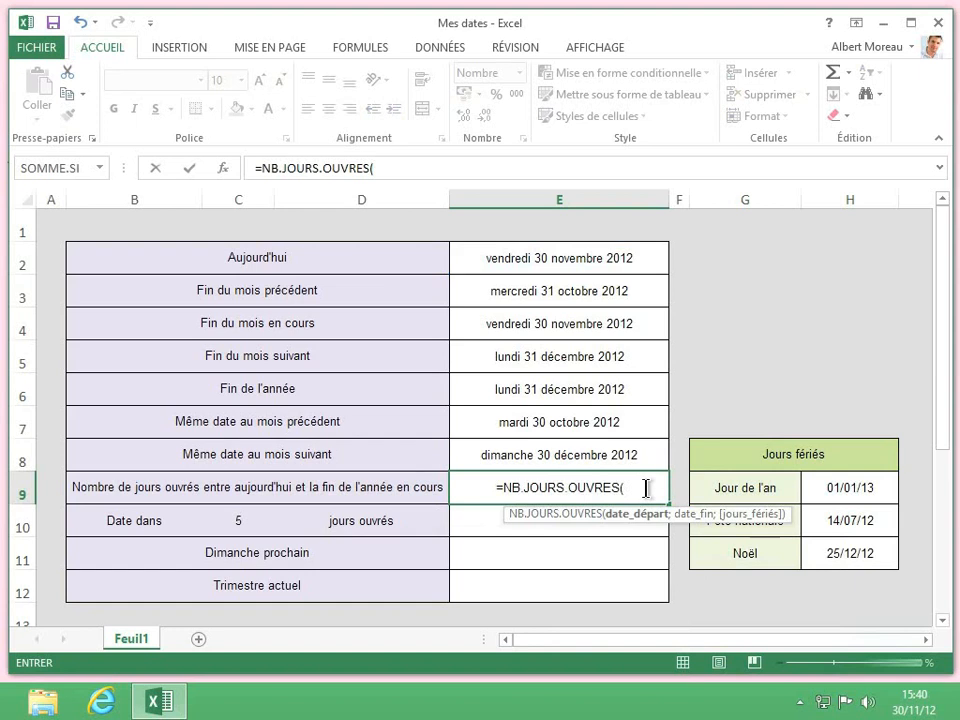
pyautogui.click(648, 256)
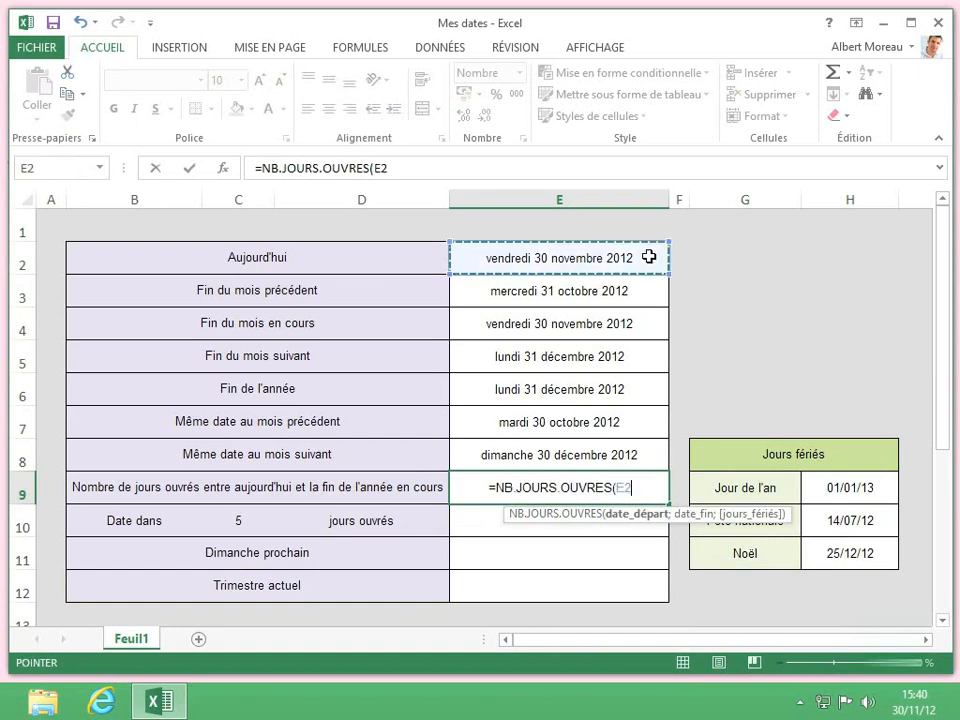
pyautogui.write(';')
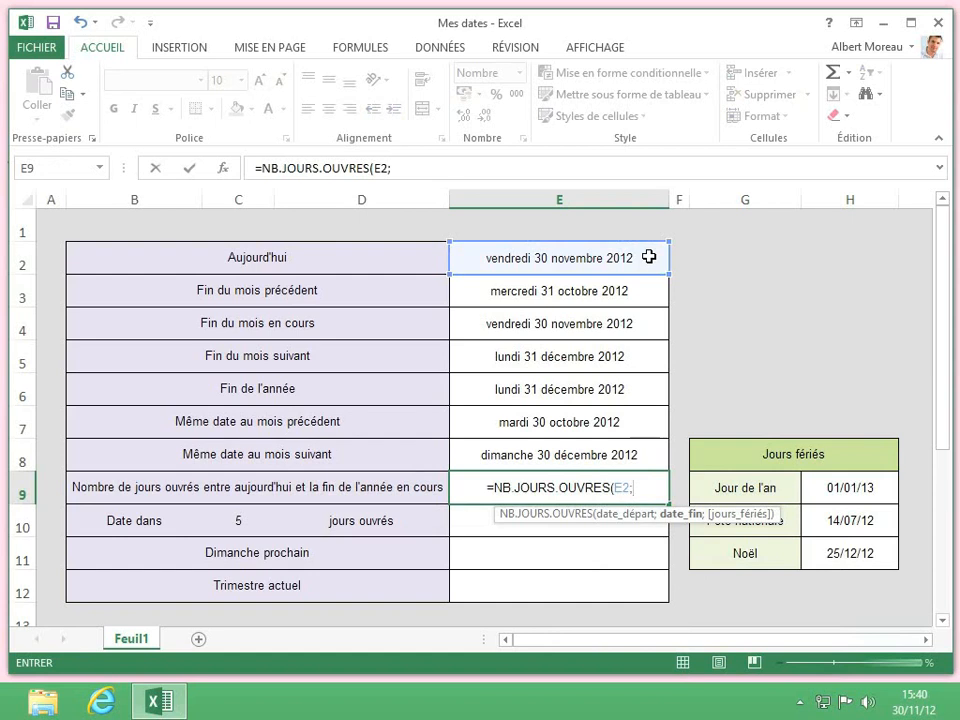
pyautogui.click(648, 390)
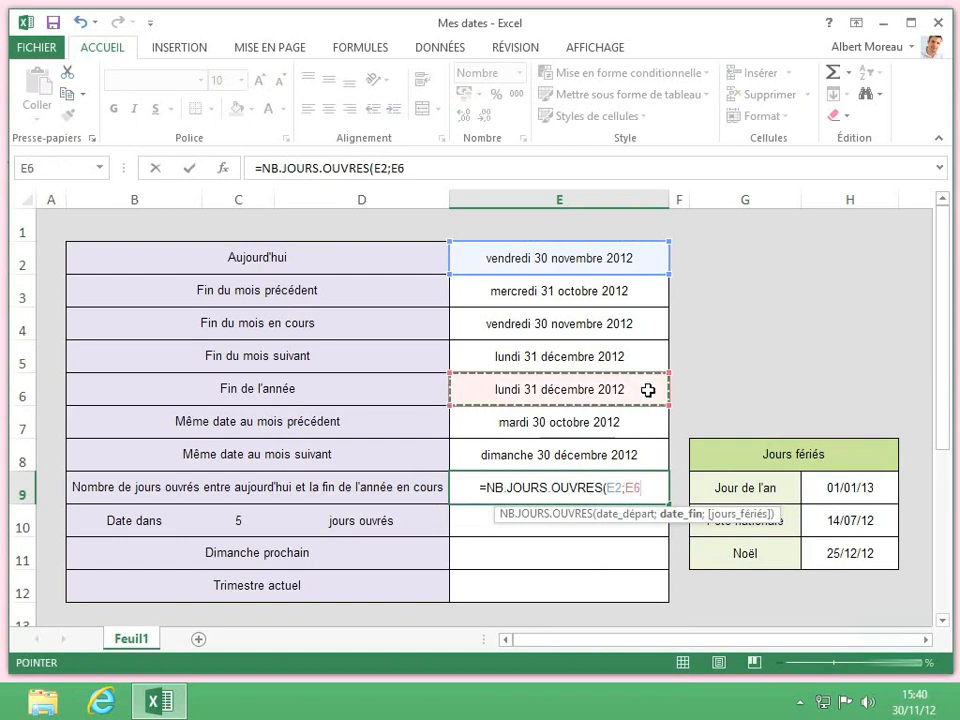
pyautogui.write(';')
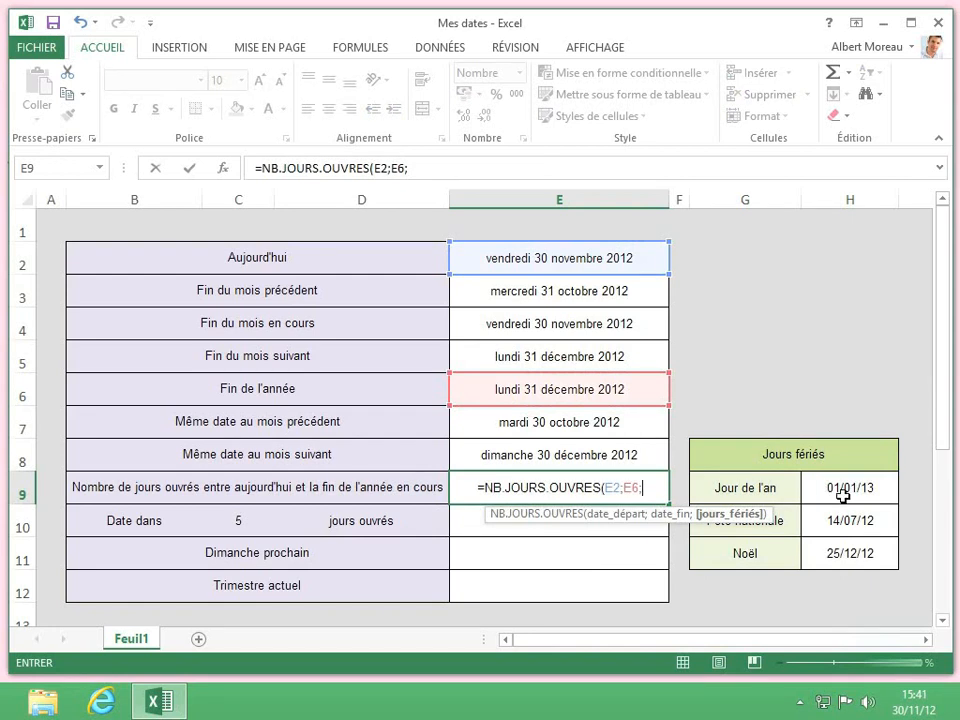
pyautogui.moveTo(842, 494); pyautogui.dragTo(845, 552)
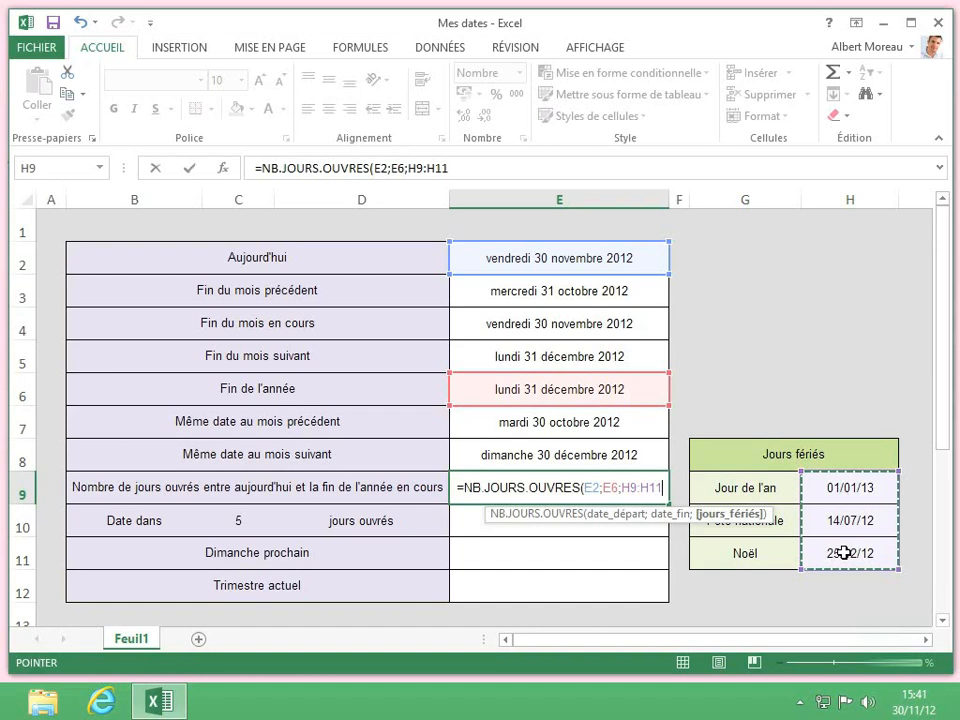
pyautogui.press('Return')
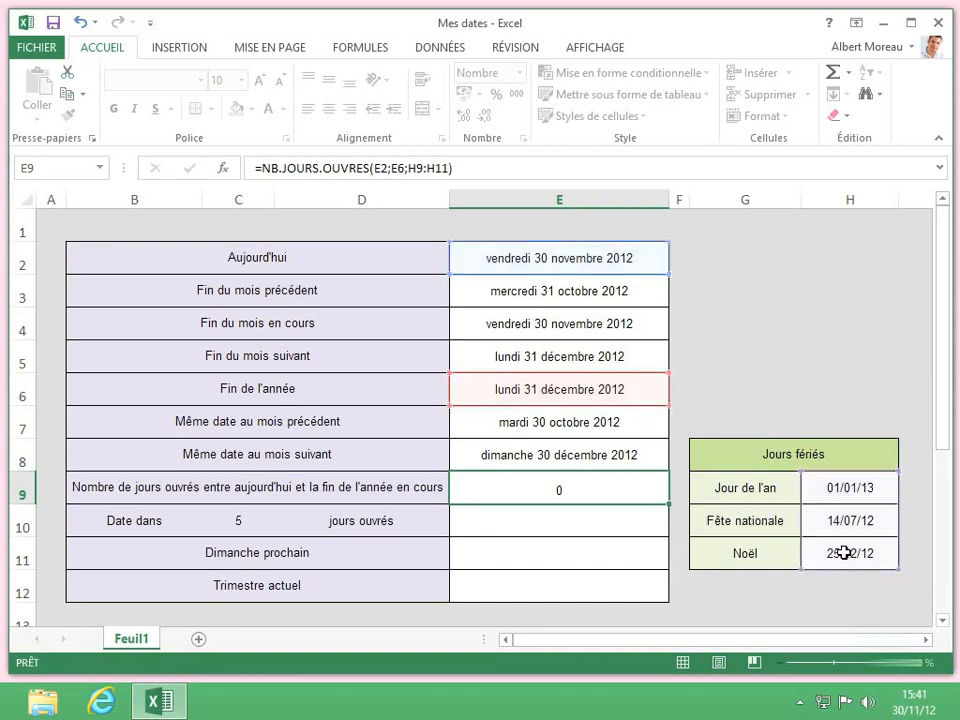
pyautogui.click(642, 484)
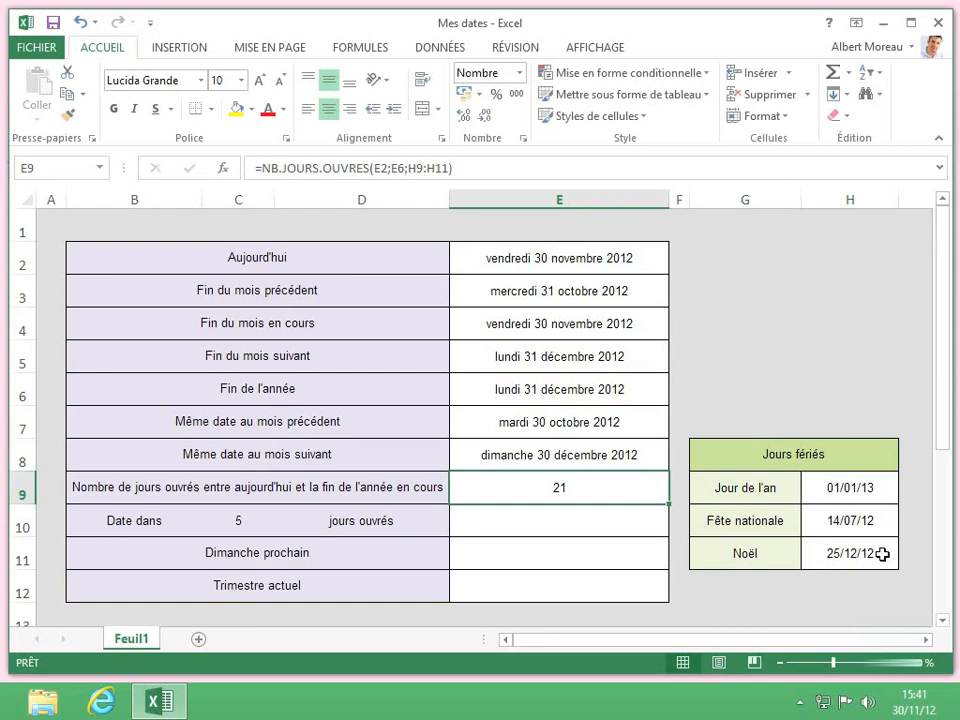
# - Calculate the date after the number of working days in C10, excluding holidays, in E10 with the formula =SERIE.JOUR.OUVRE(E2;C10;H9:H11)
pyautogui.click(611, 516)
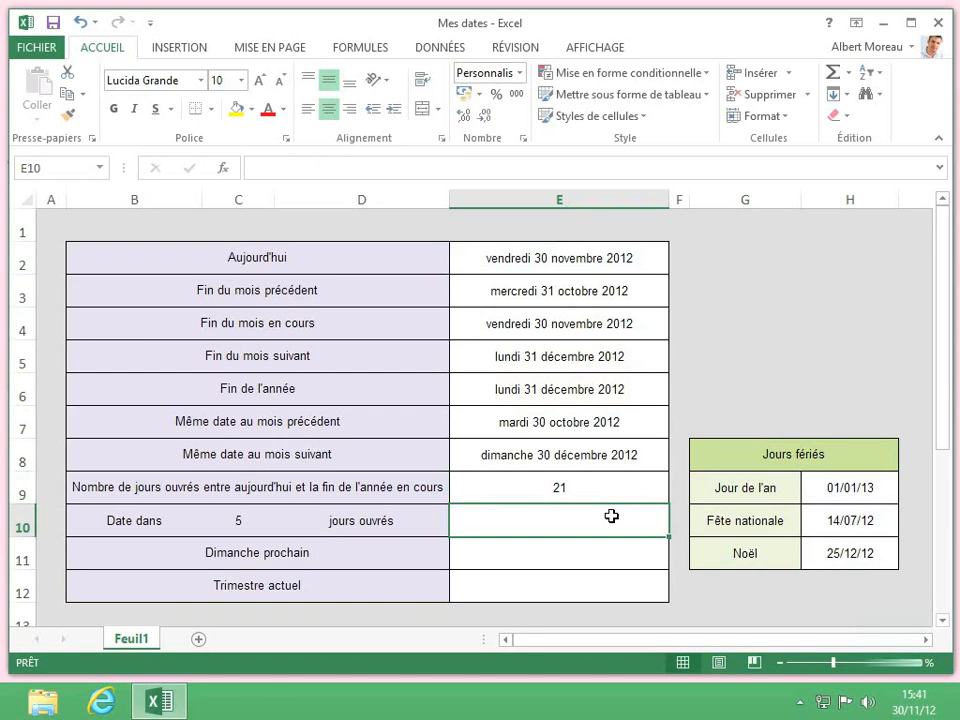
pyautogui.write('=')
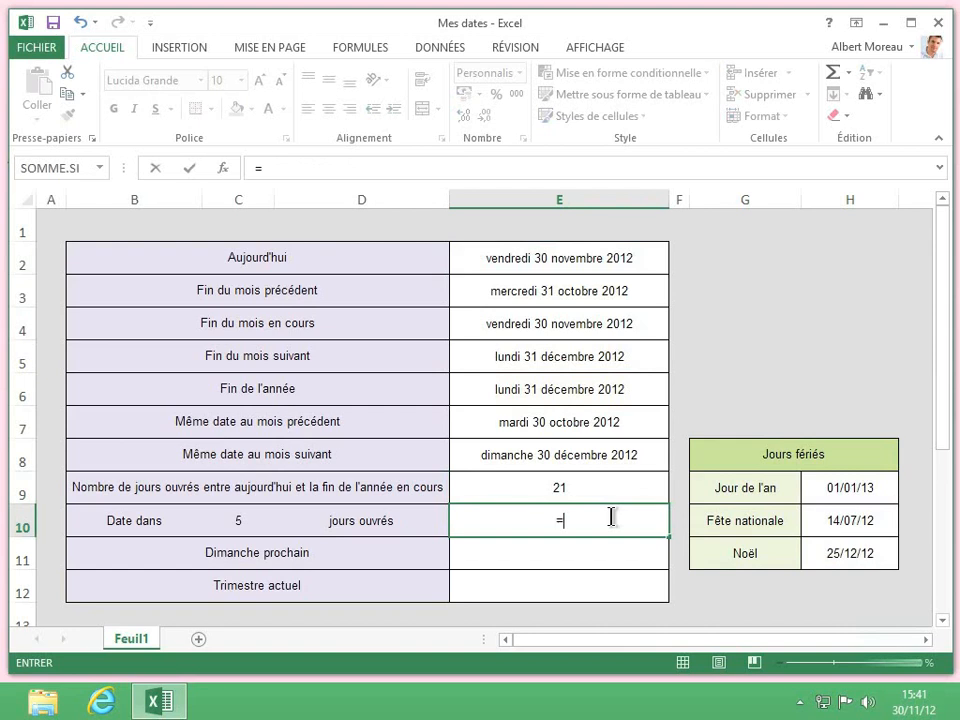
pyautogui.write('ser')
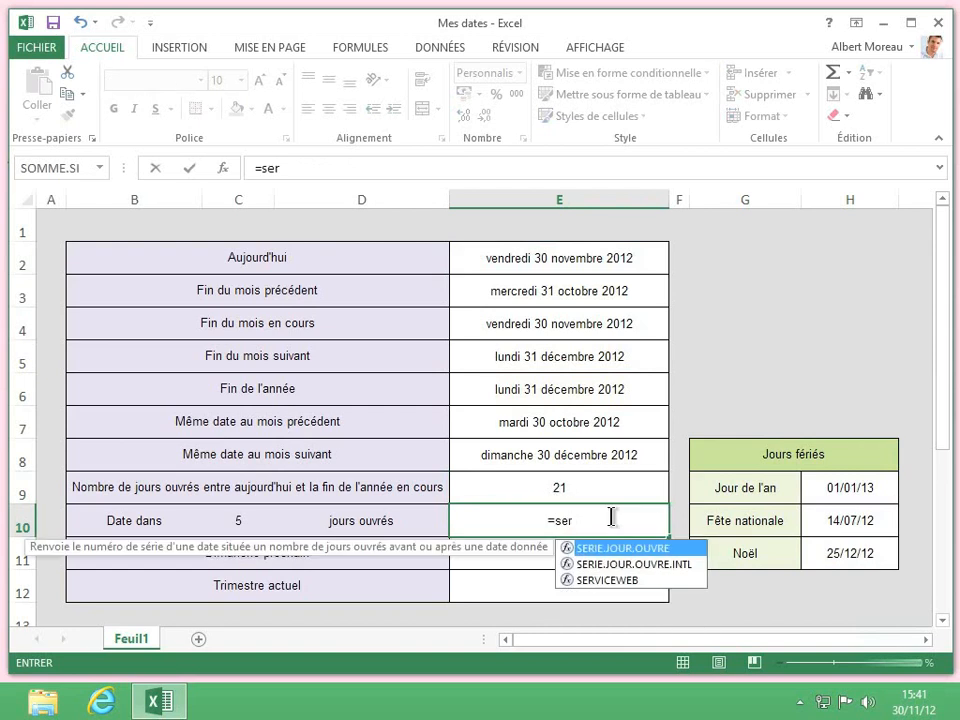
pyautogui.write('ie')
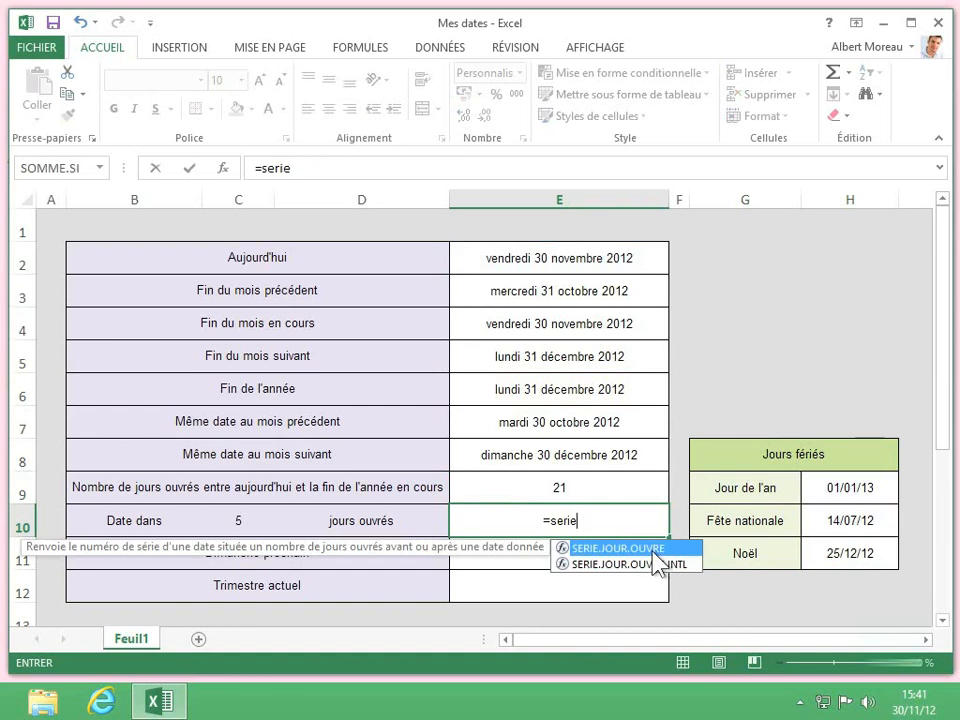
pyautogui.doubleClick(653, 551)
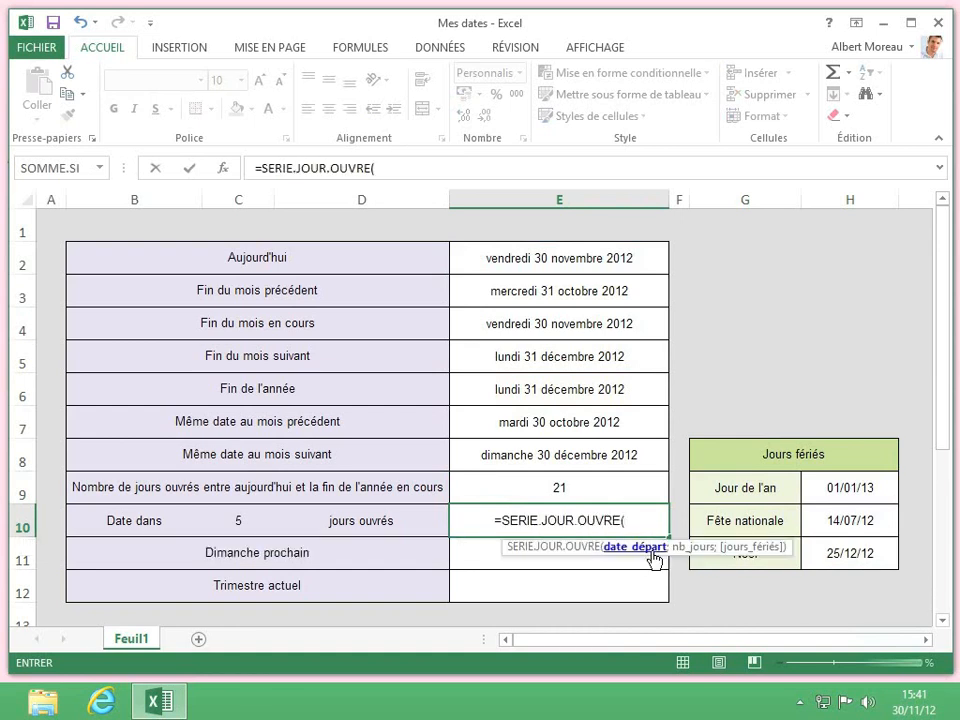
pyautogui.write('(')
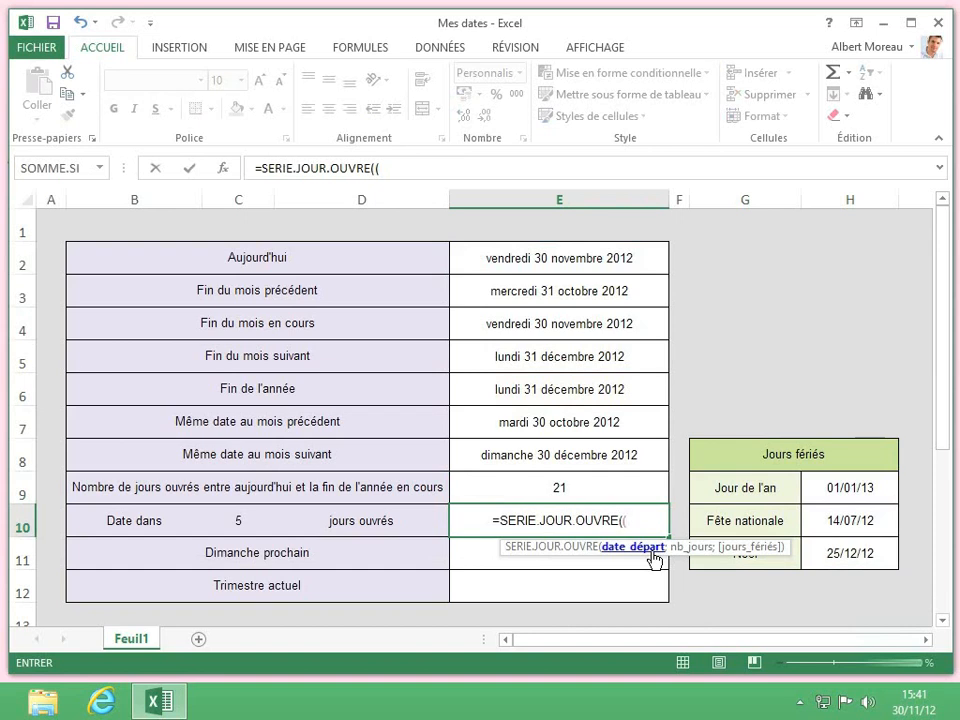
pyautogui.click(650, 259)
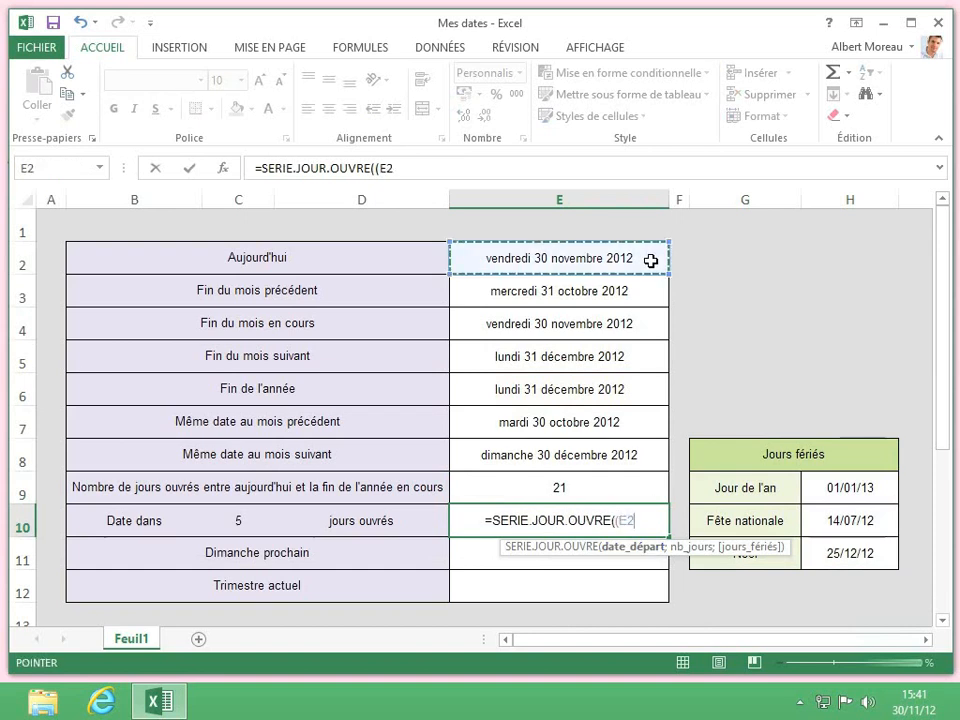
pyautogui.write(';')
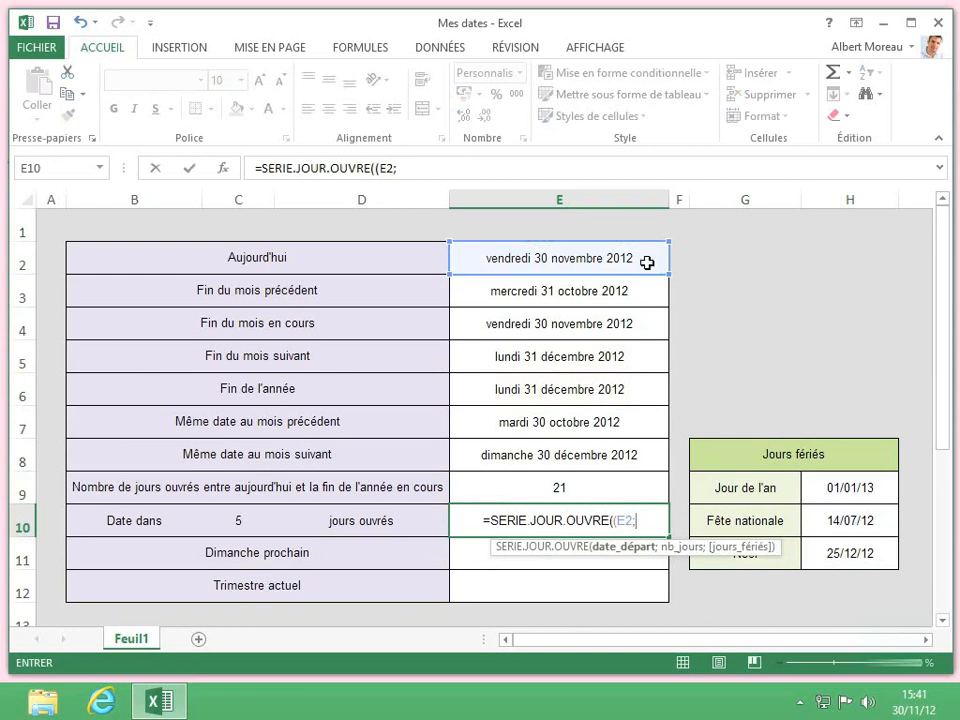
pyautogui.click(243, 521)
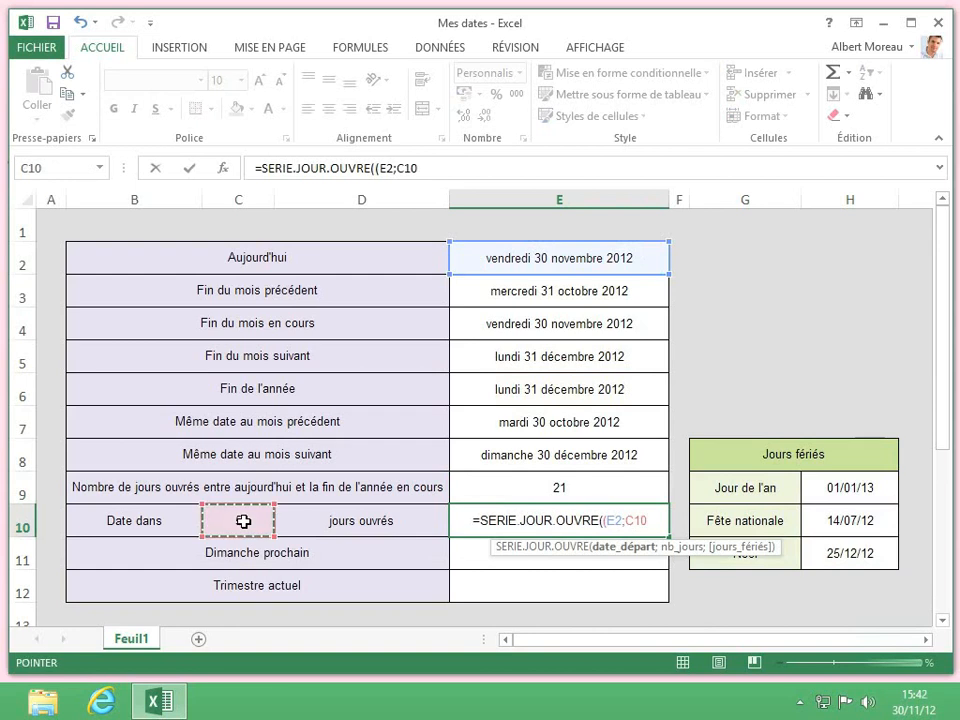
pyautogui.write(';')
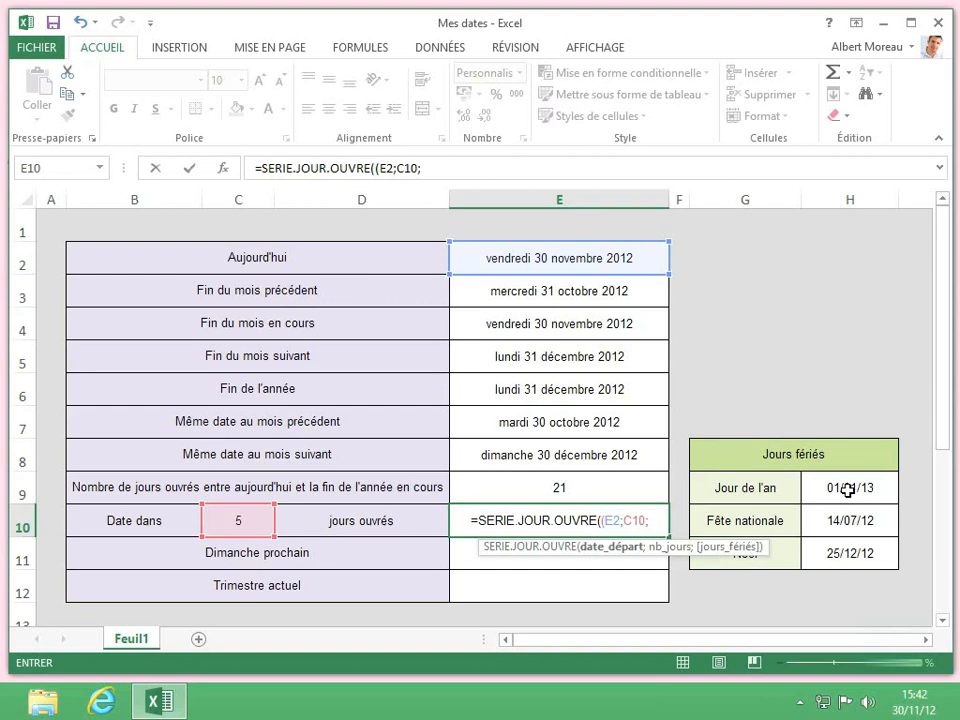
pyautogui.moveTo(847, 490); pyautogui.dragTo(848, 552)
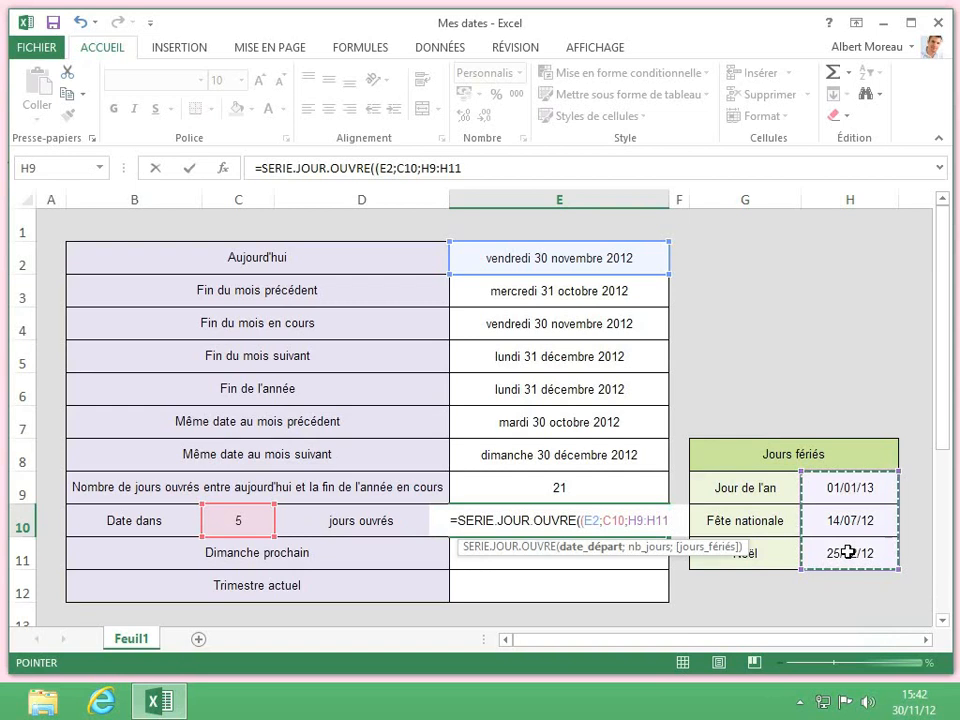
pyautogui.write(')')
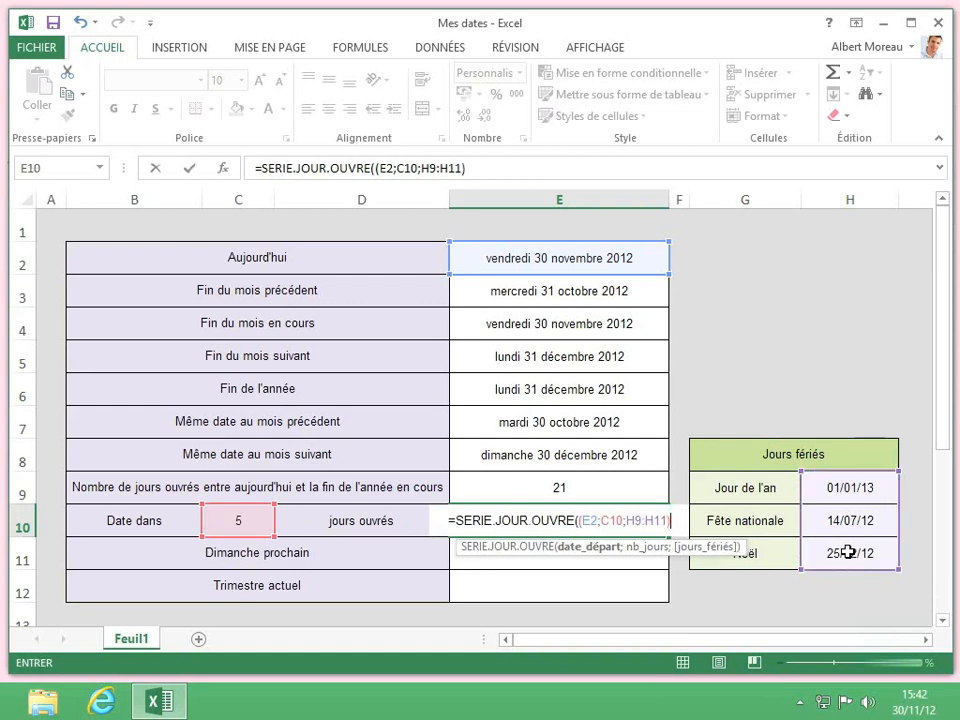
pyautogui.click(586, 521)
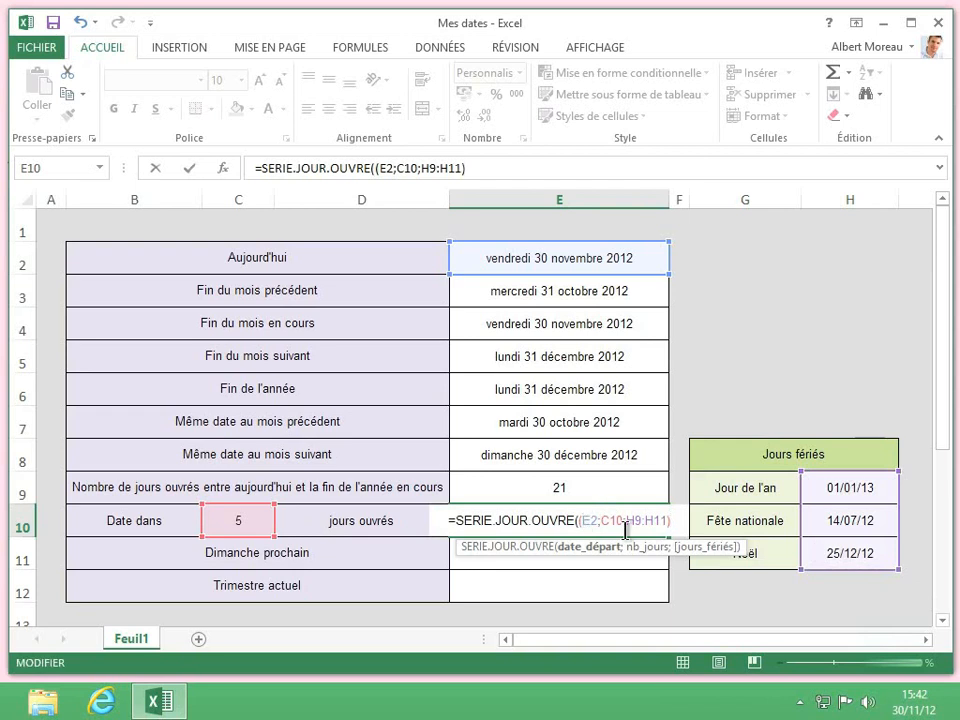
pyautogui.press('BackSpace')
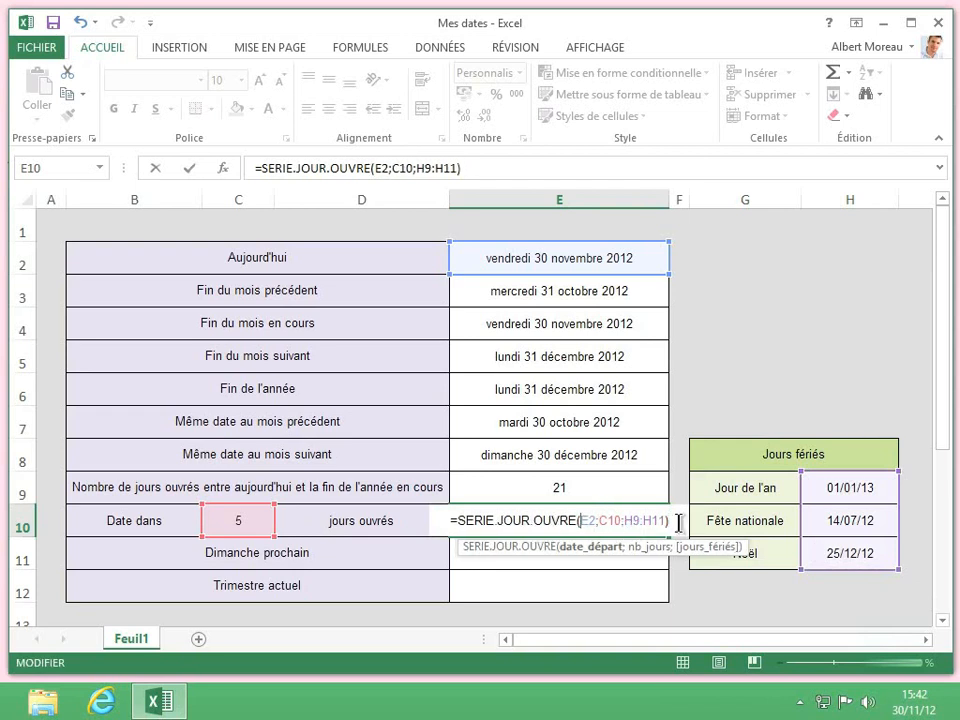
pyautogui.press('Return')
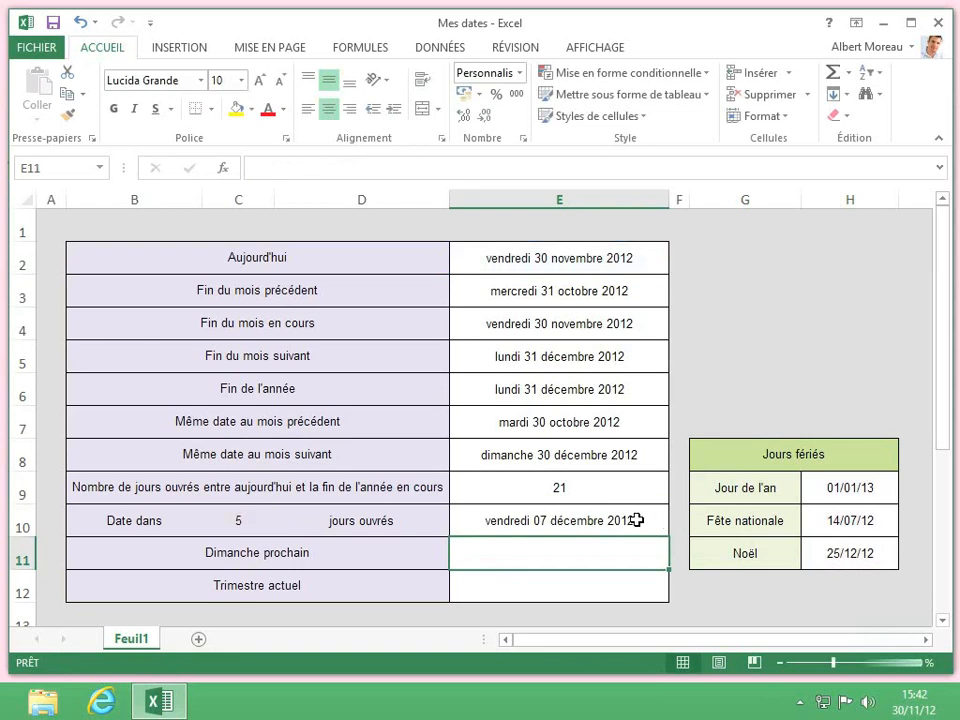
pyautogui.click(636, 520)
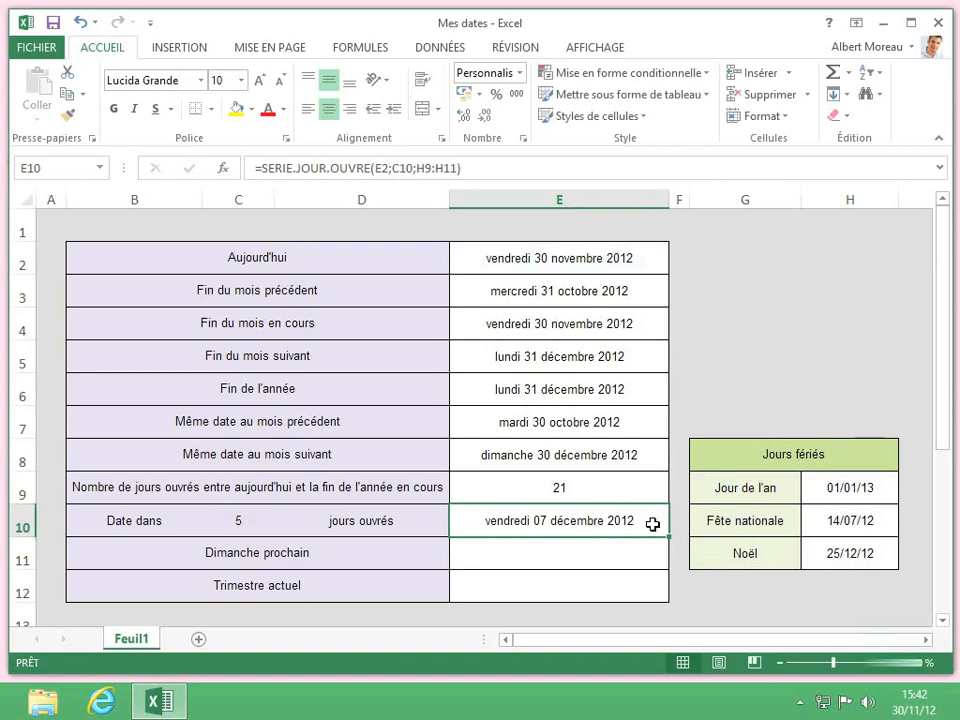
# - Set the number of working days in C10 to 15 to test the date formula in E10
pyautogui.click(242, 521)
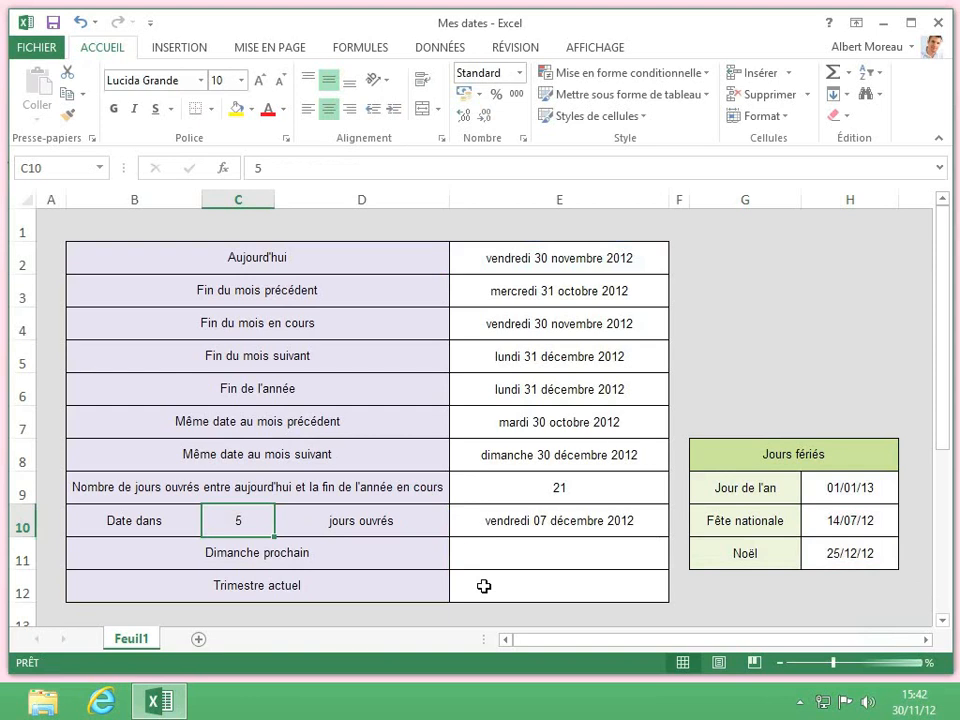
pyautogui.write('15')
pyautogui.hotkey('ctrl', 'Return')
pyautogui.press('Down')
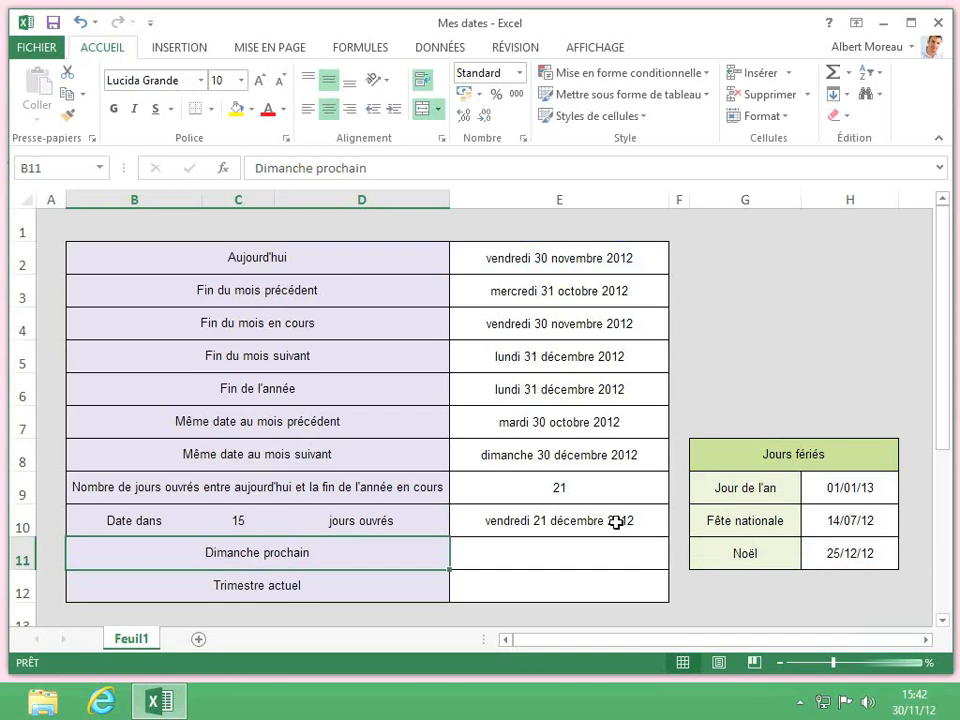
# - Change the number of working days in C10 to 16
pyautogui.click(255, 517)
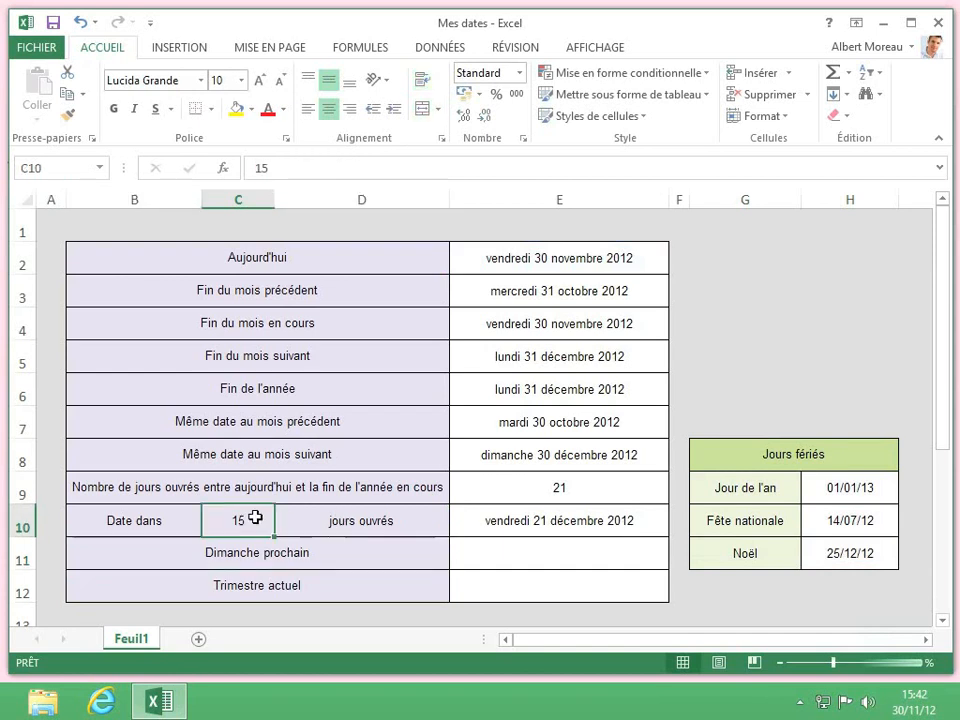
pyautogui.write('16')
pyautogui.press('Return')
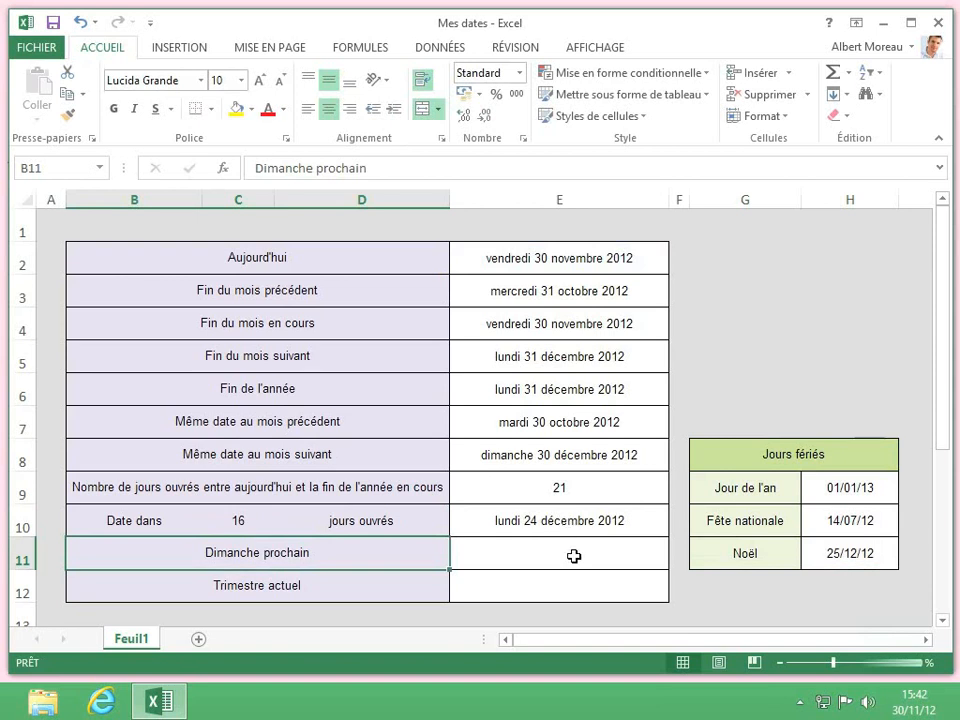
# - Calculate next Sunday's date in E11 with the formula =AUJOURDHUI()-MOD(AUJOURDHUI()-1;7)+7
pyautogui.click(570, 556)
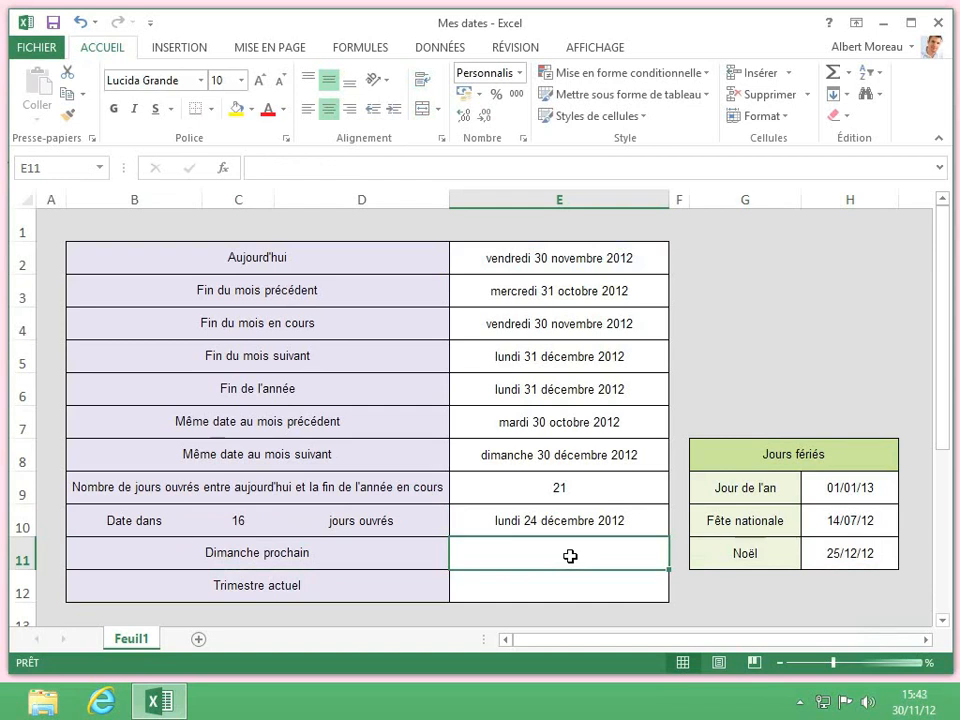
pyautogui.write('=auj')
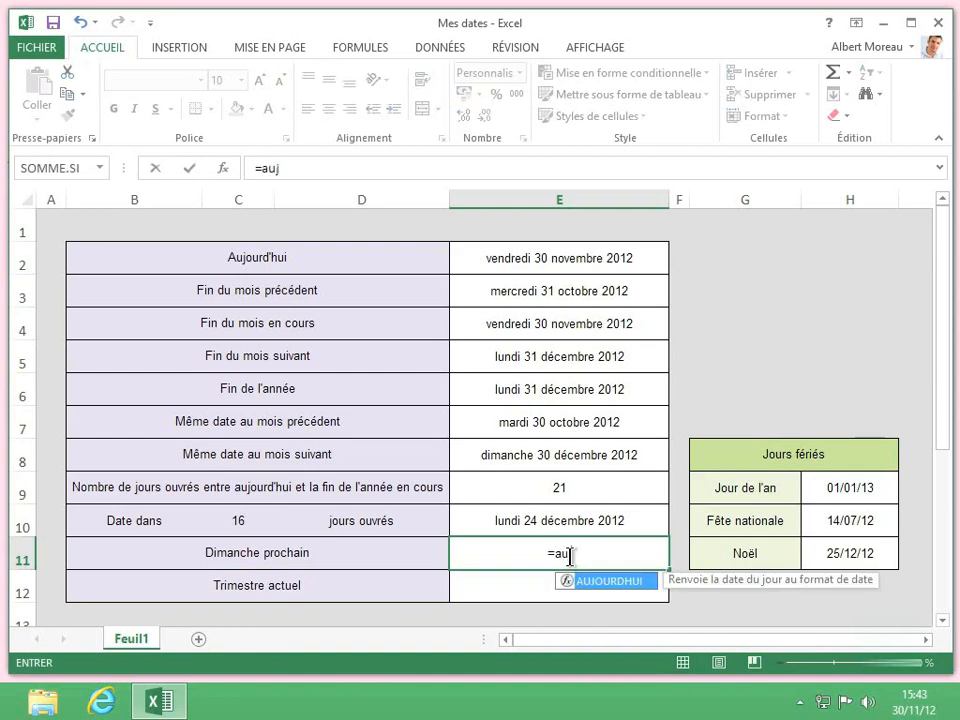
pyautogui.write("ourd'hui")
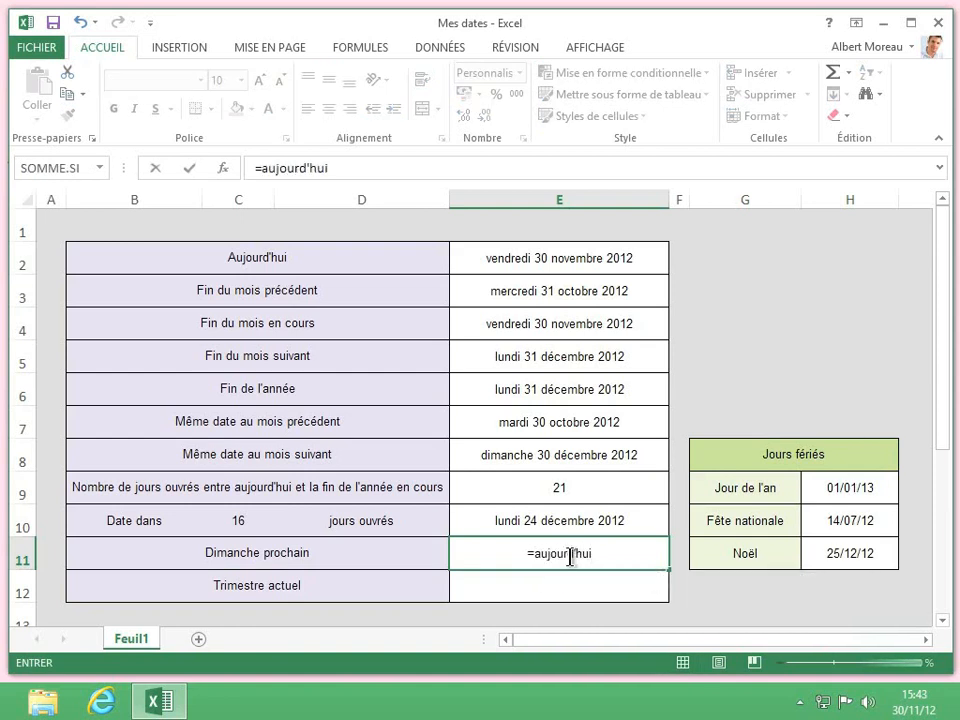
pyautogui.press('BackSpace')
pyautogui.press('BackSpace')
pyautogui.press('BackSpace')
pyautogui.press('BackSpace')
pyautogui.write('hui()')
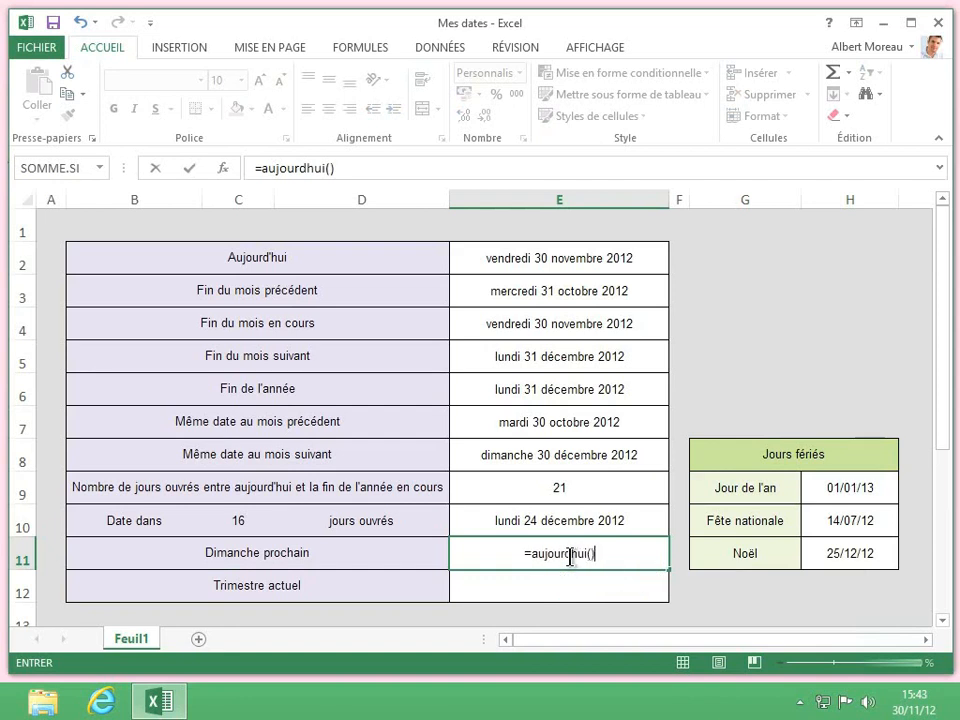
pyautogui.write('-mod')
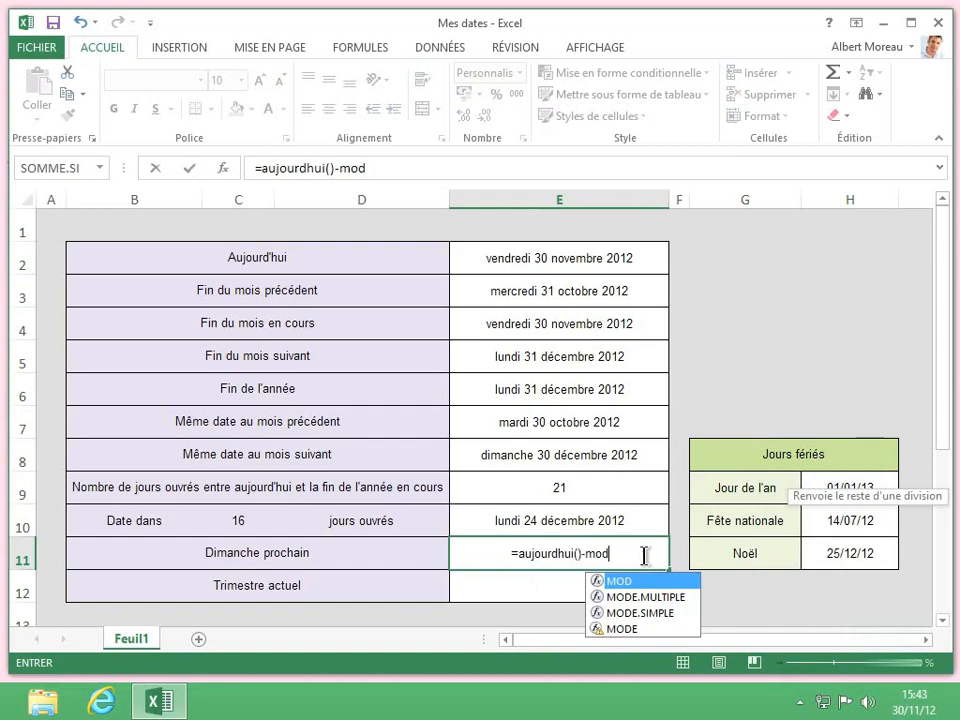
pyautogui.write('(')
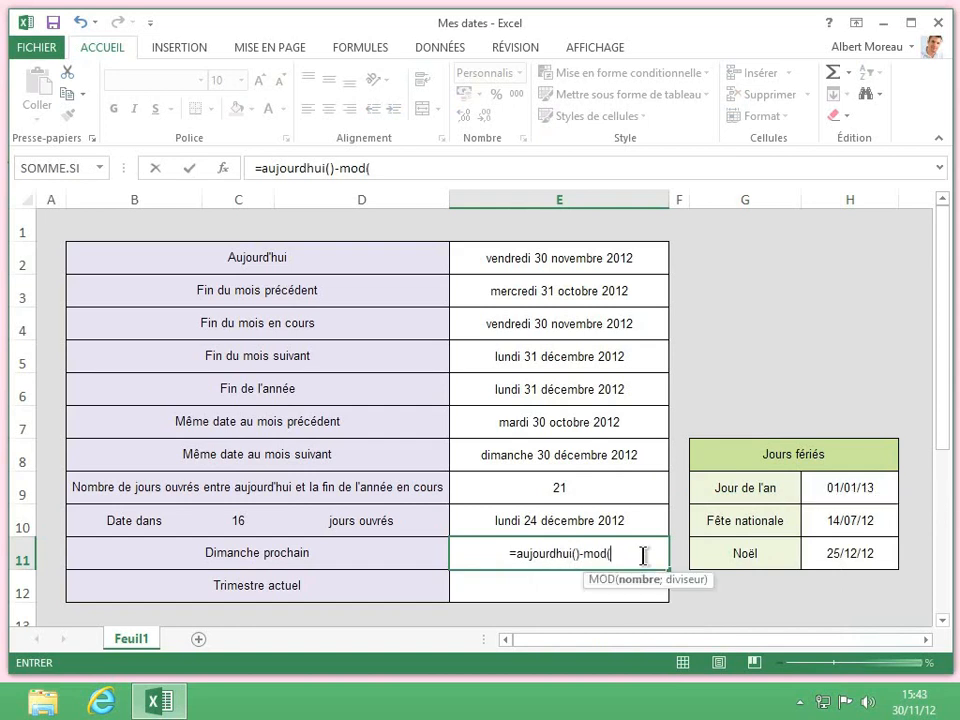
pyautogui.write('aujourdhui')
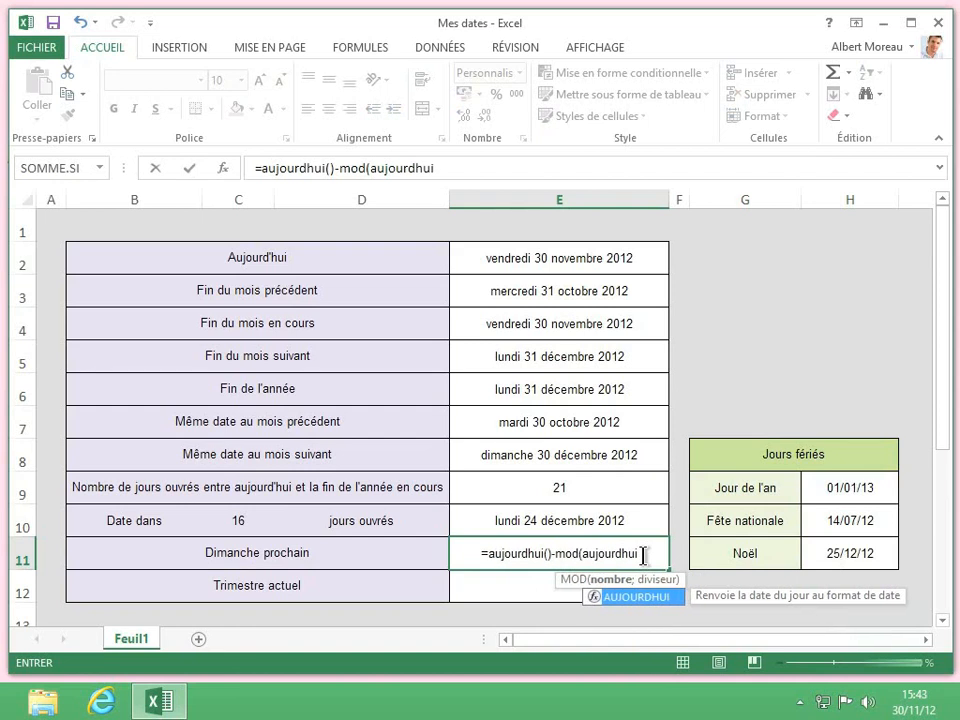
pyautogui.write('()')
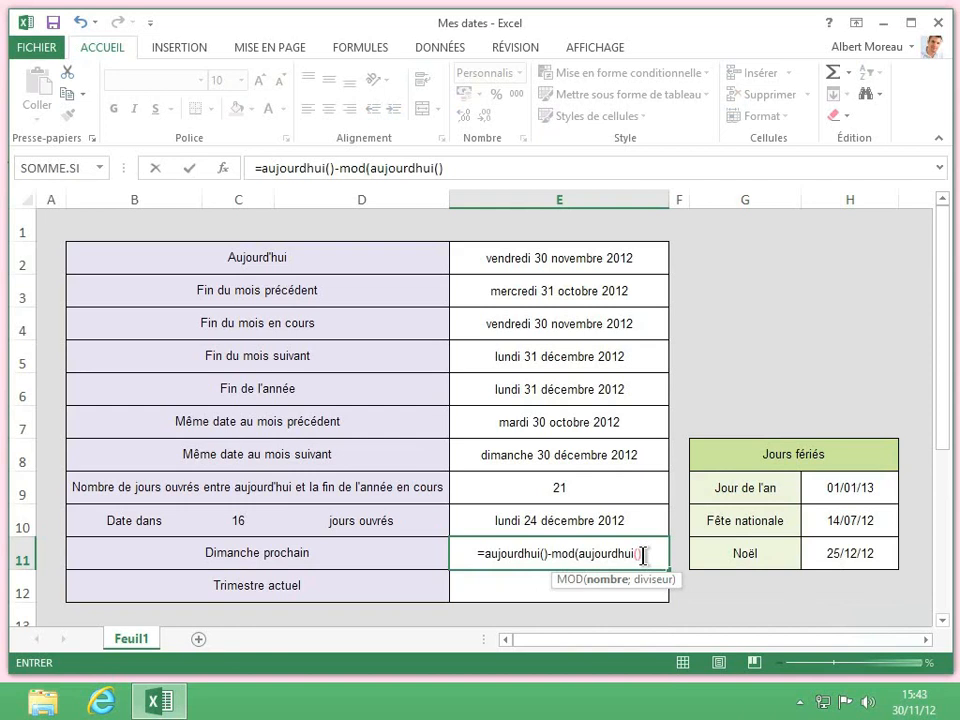
pyautogui.write('-1')
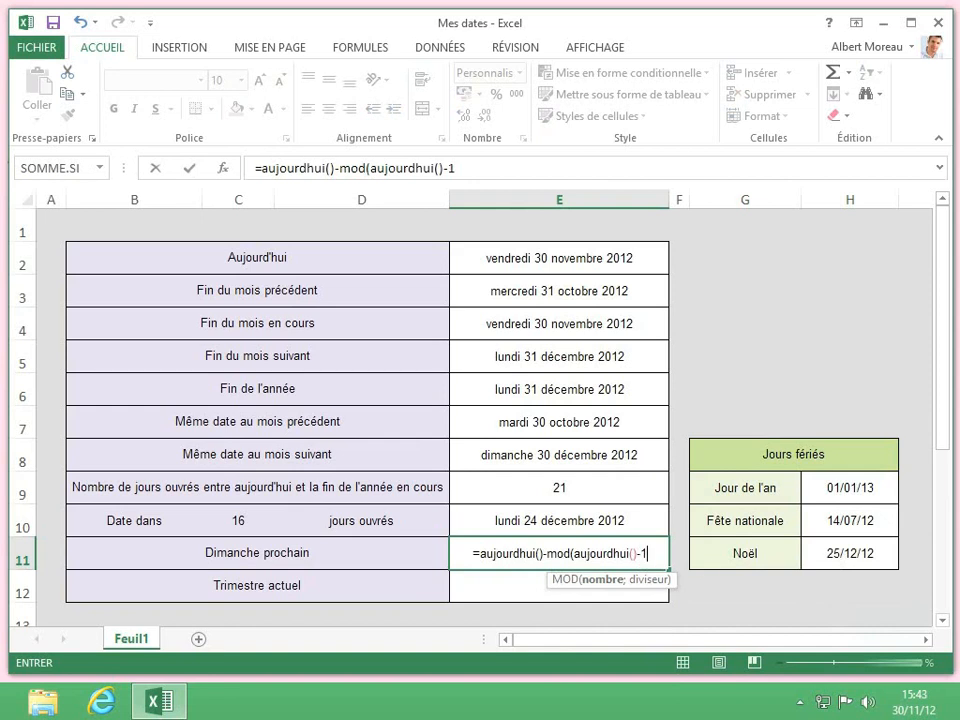
pyautogui.write(';7')
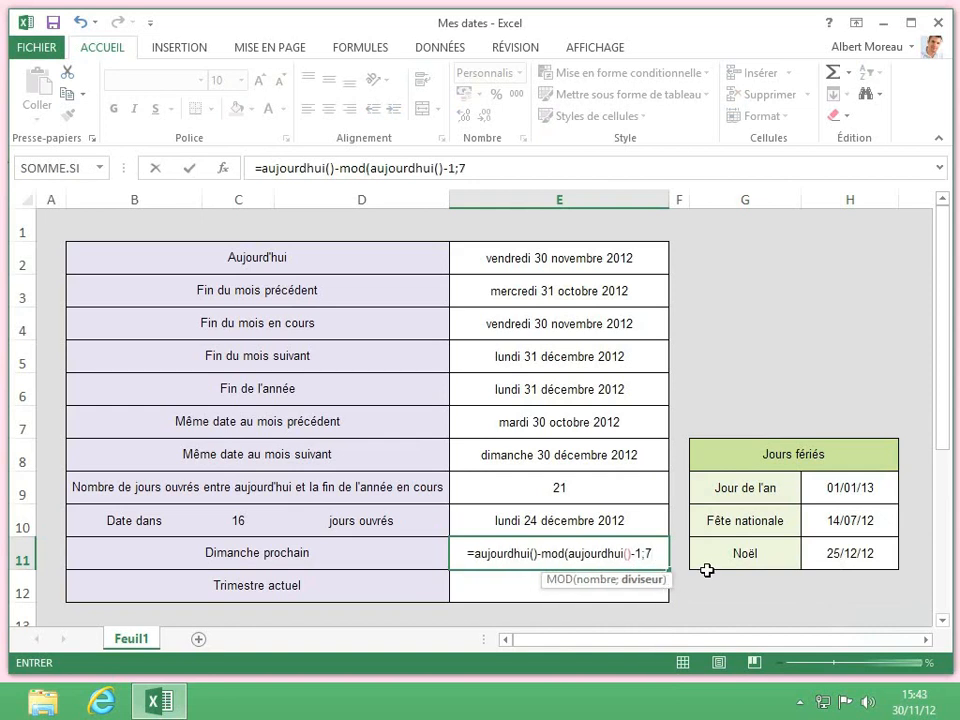
pyautogui.write(')')
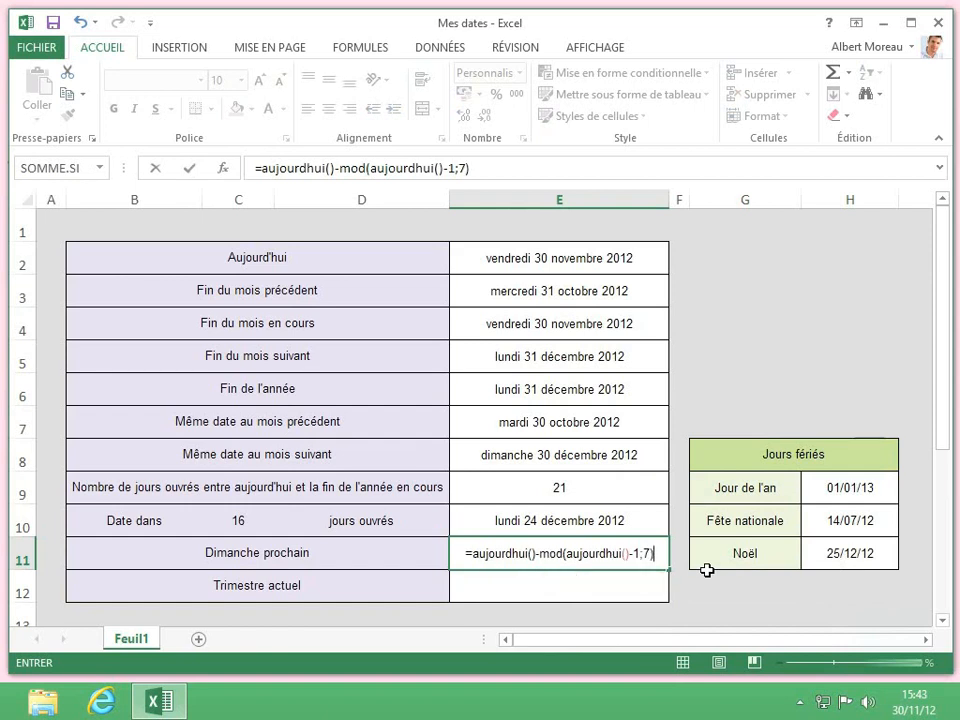
pyautogui.write('+7')
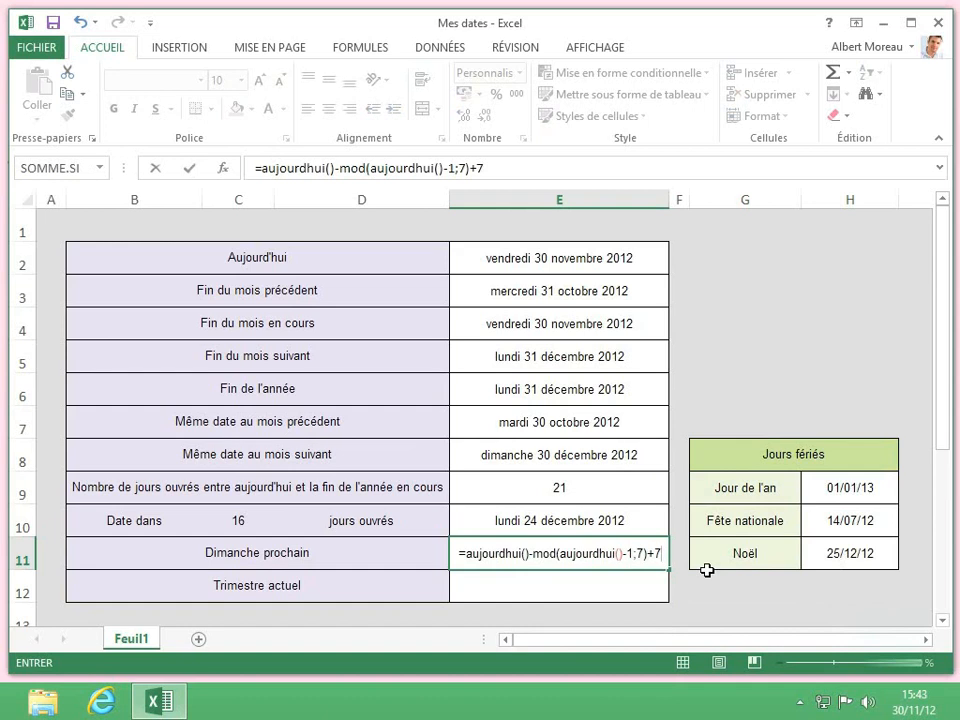
pyautogui.press('Return')
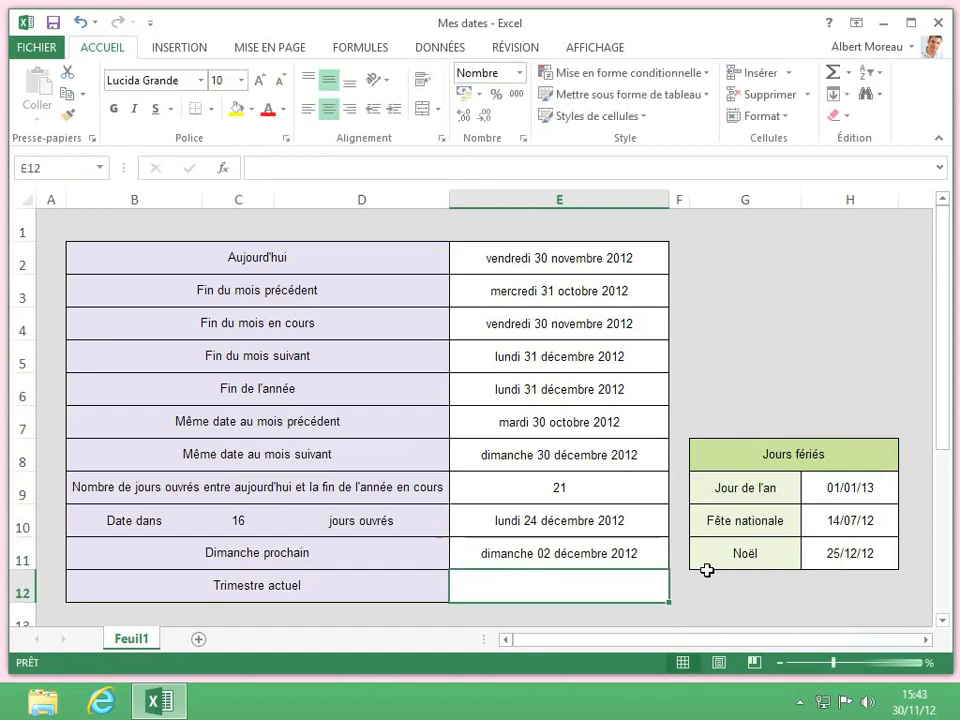
pyautogui.click(656, 559)
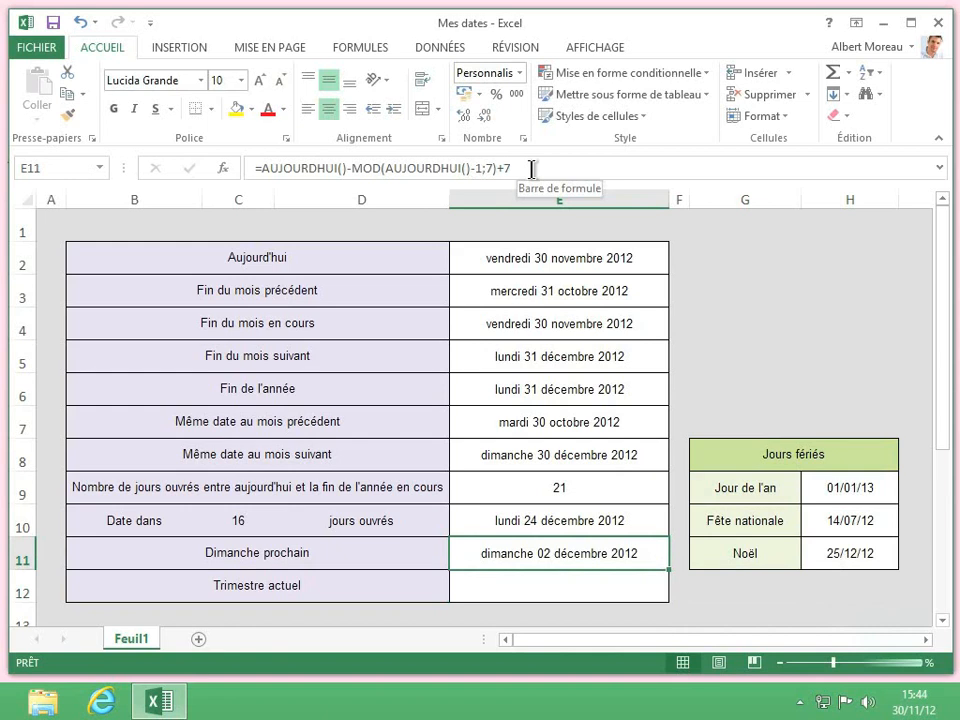
# - Calculate the current quarter in E12 from today's date with the formula =ARRONDI.SUP(MOIS(E2)/3;0)
pyautogui.click(559, 589)
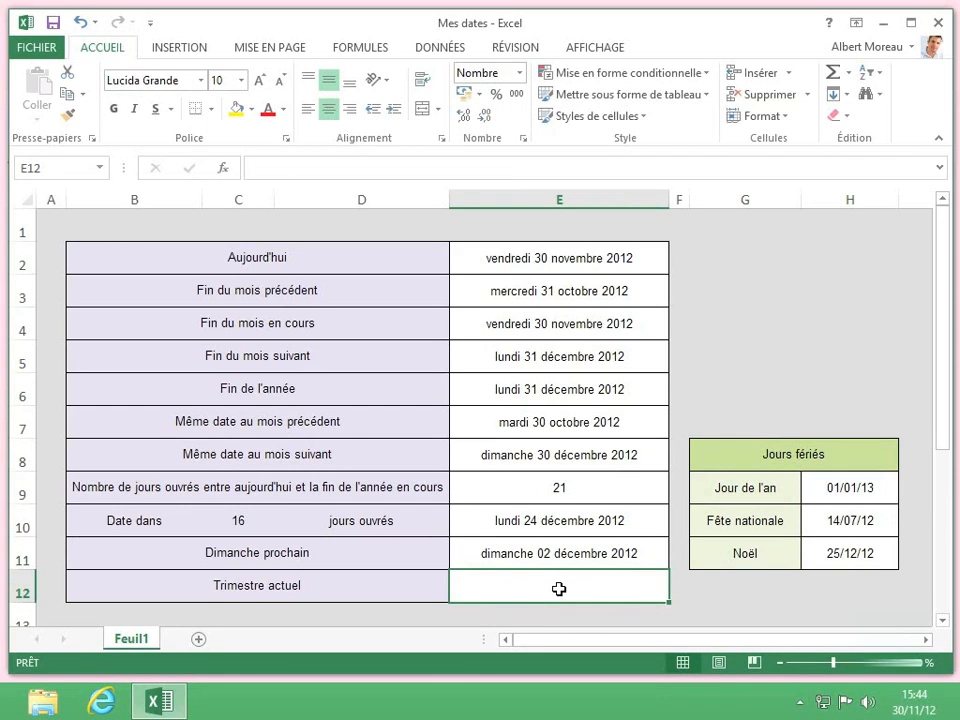
pyautogui.write('=arrondi')
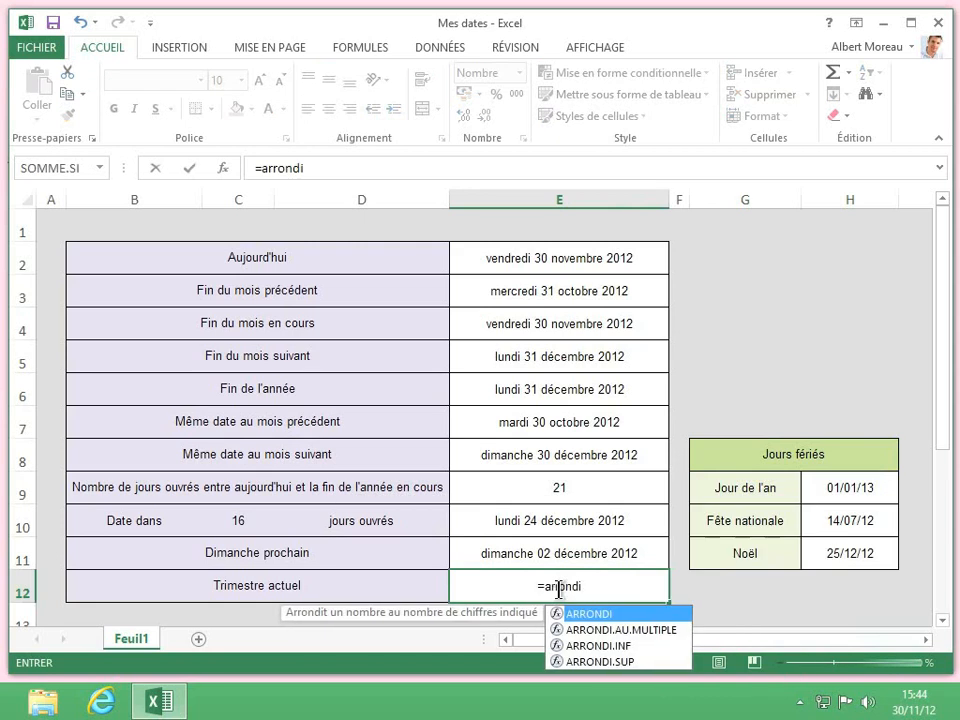
pyautogui.write('.sup')
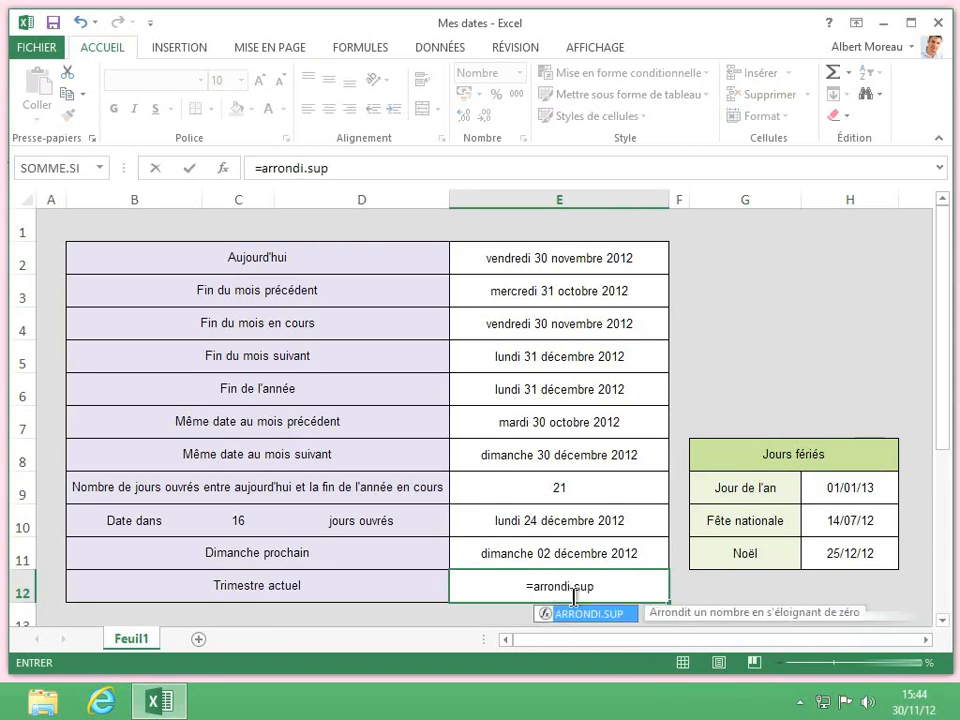
pyautogui.write('(')
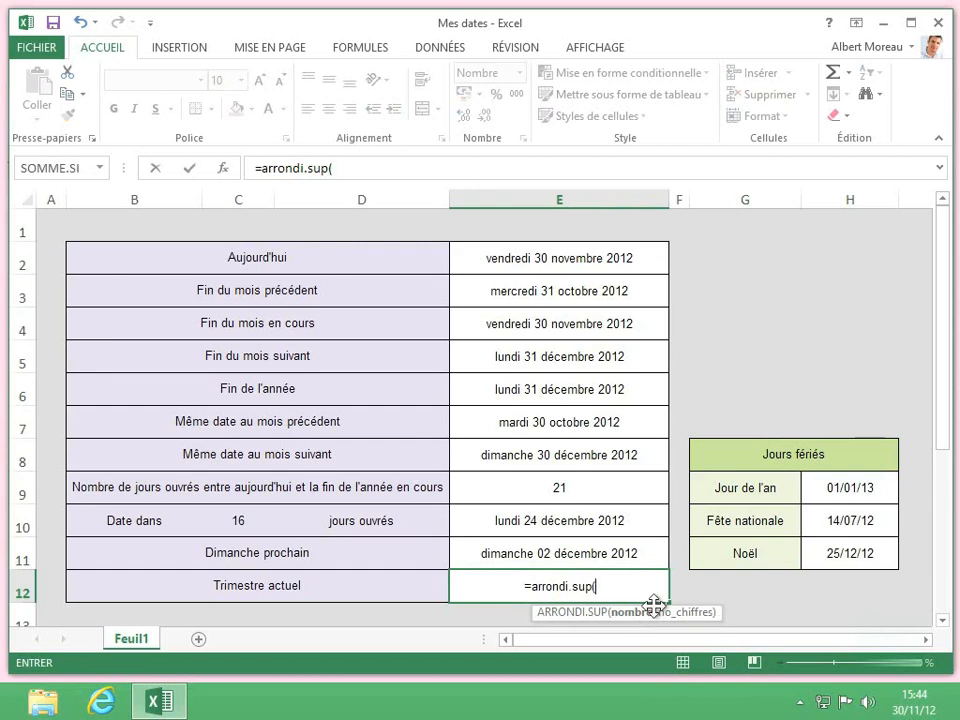
pyautogui.write('moi')
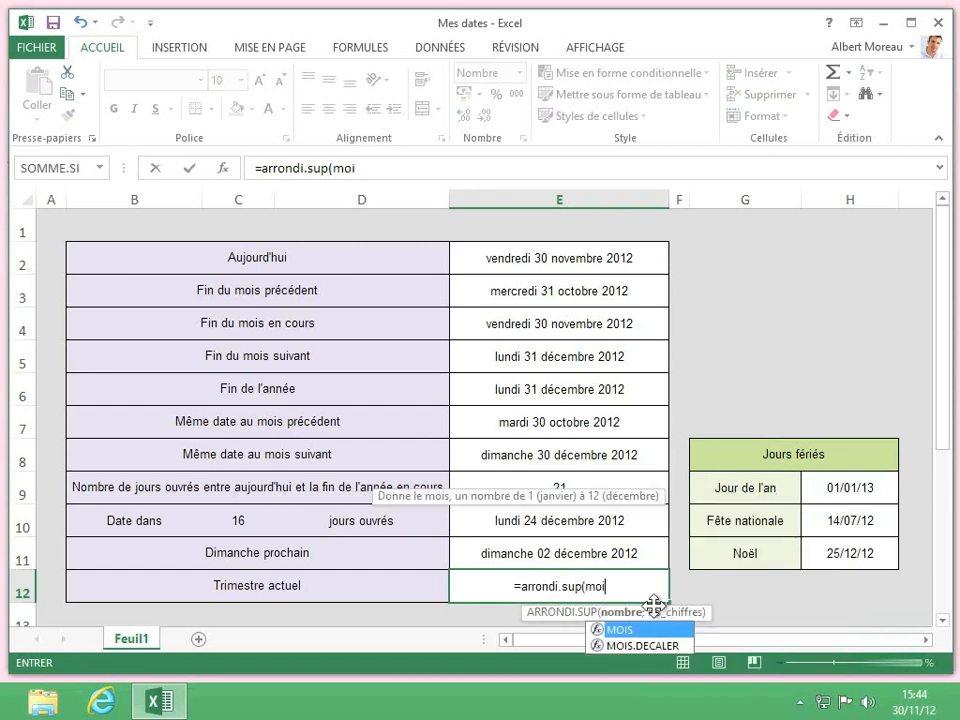
pyautogui.write('s(')
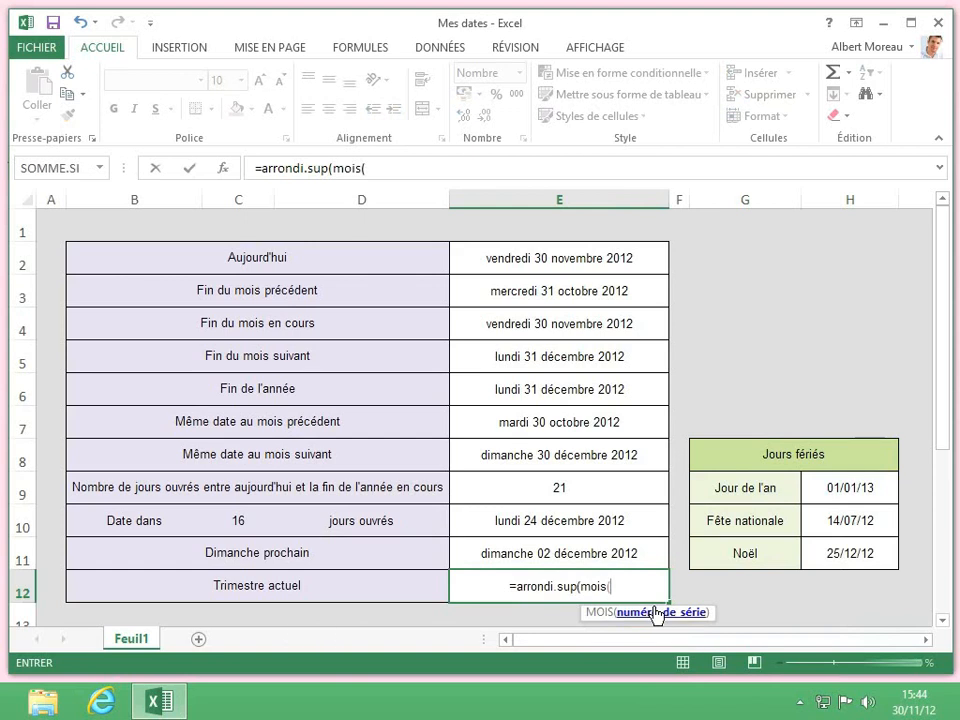
pyautogui.click(649, 261)
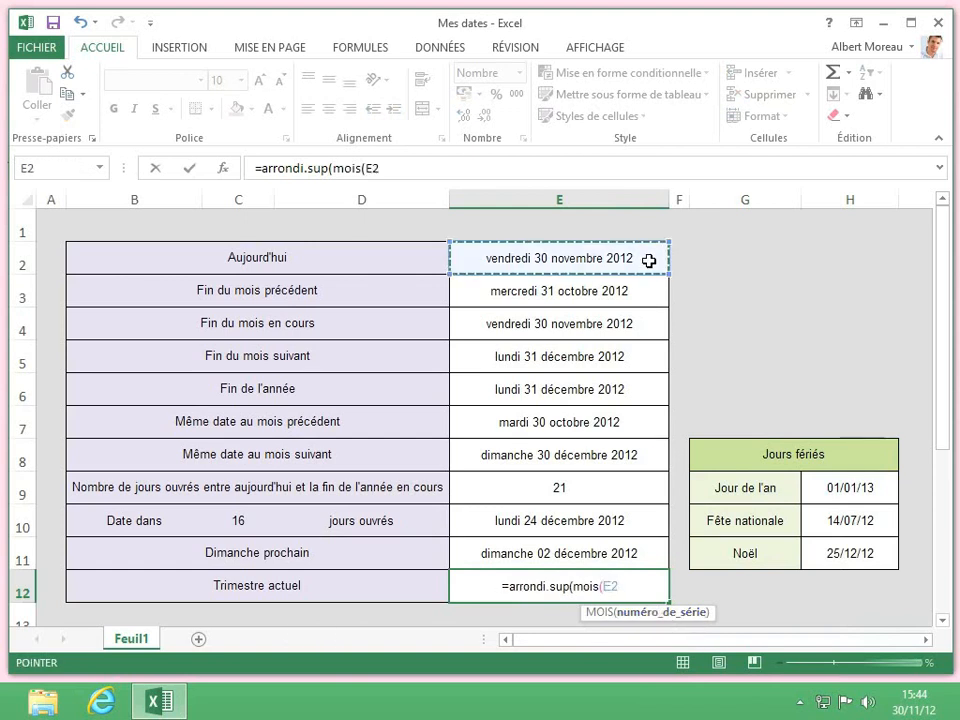
pyautogui.write(')/3')
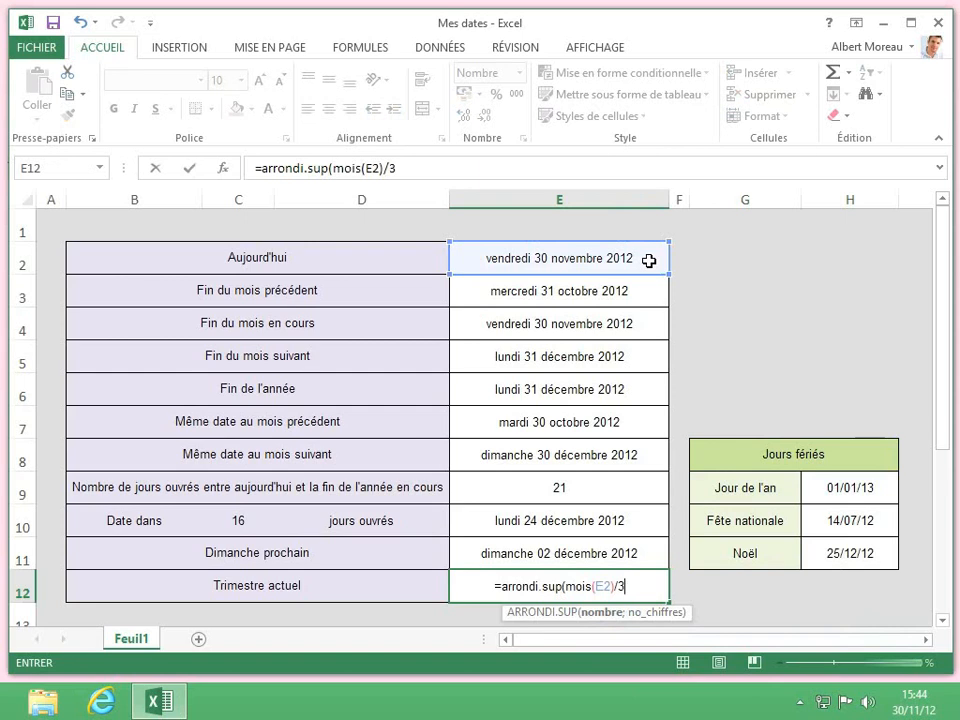
pyautogui.write(';')
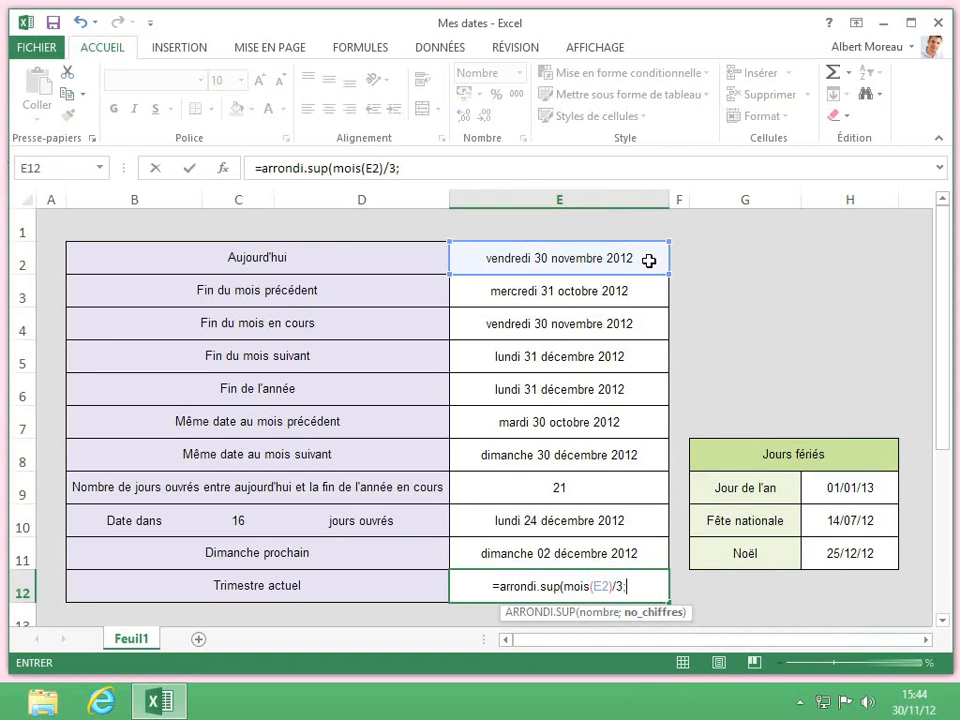
pyautogui.write('0)')
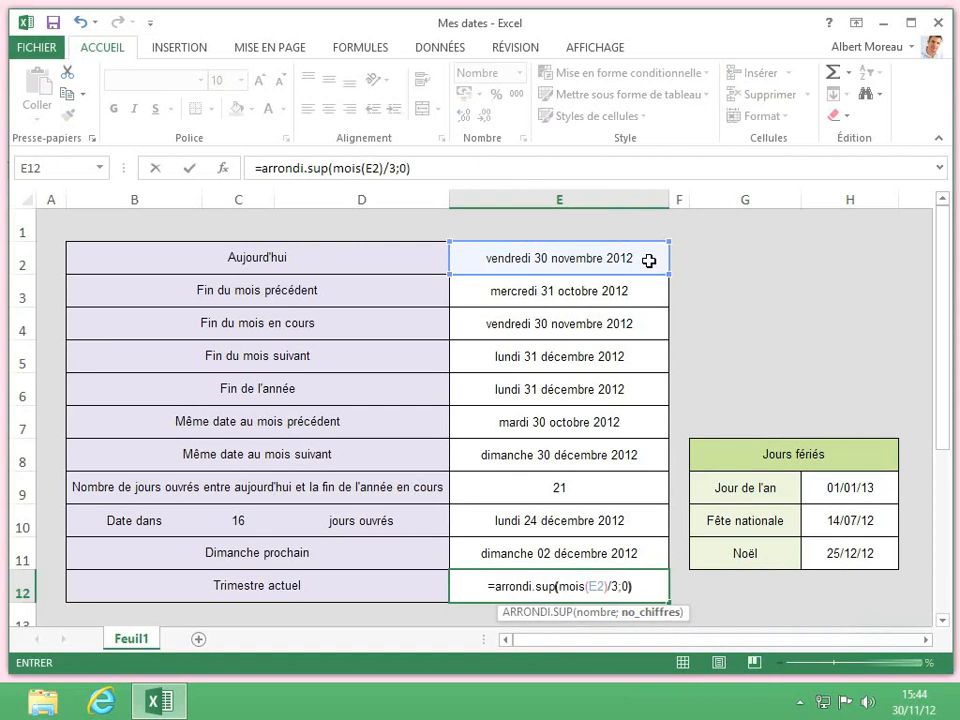
pyautogui.press('Return')
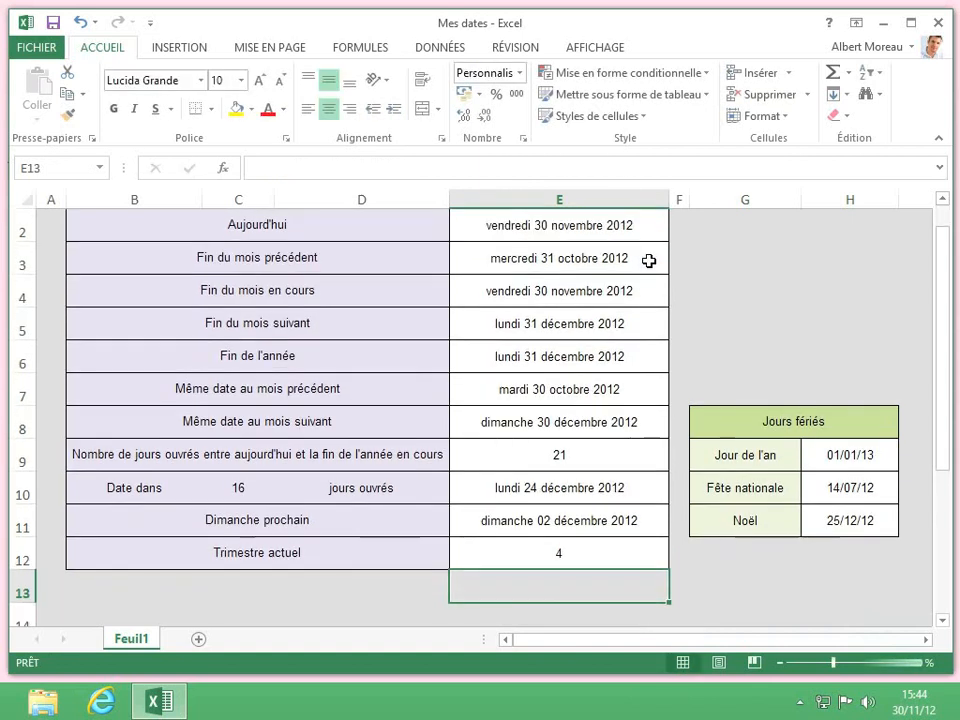
pyautogui.click(630, 558)
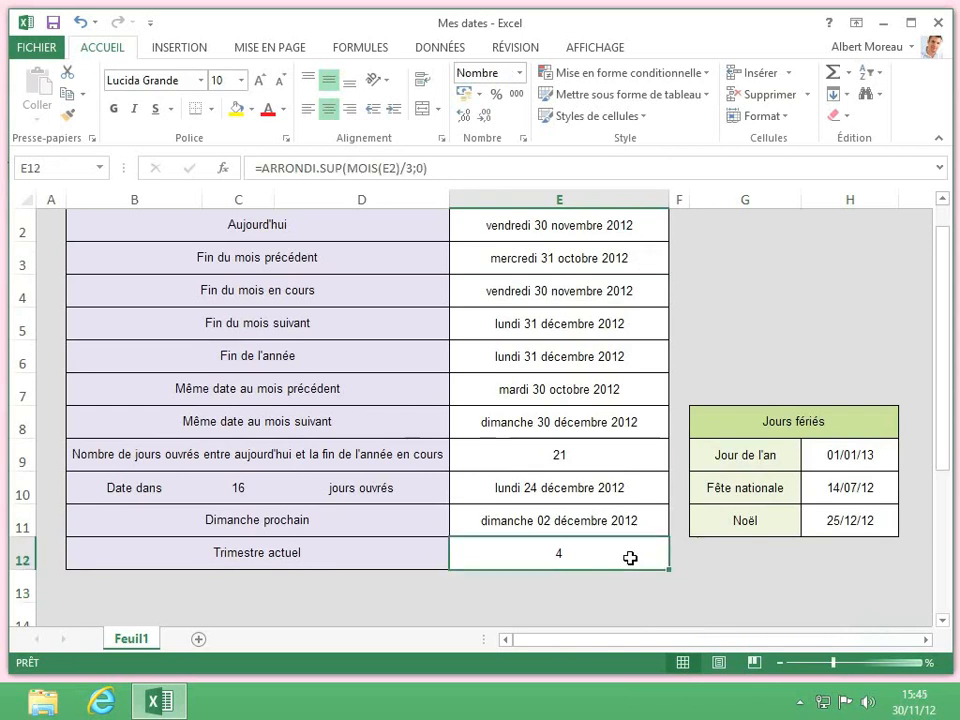
pyautogui.scroll(1, 630, 558)
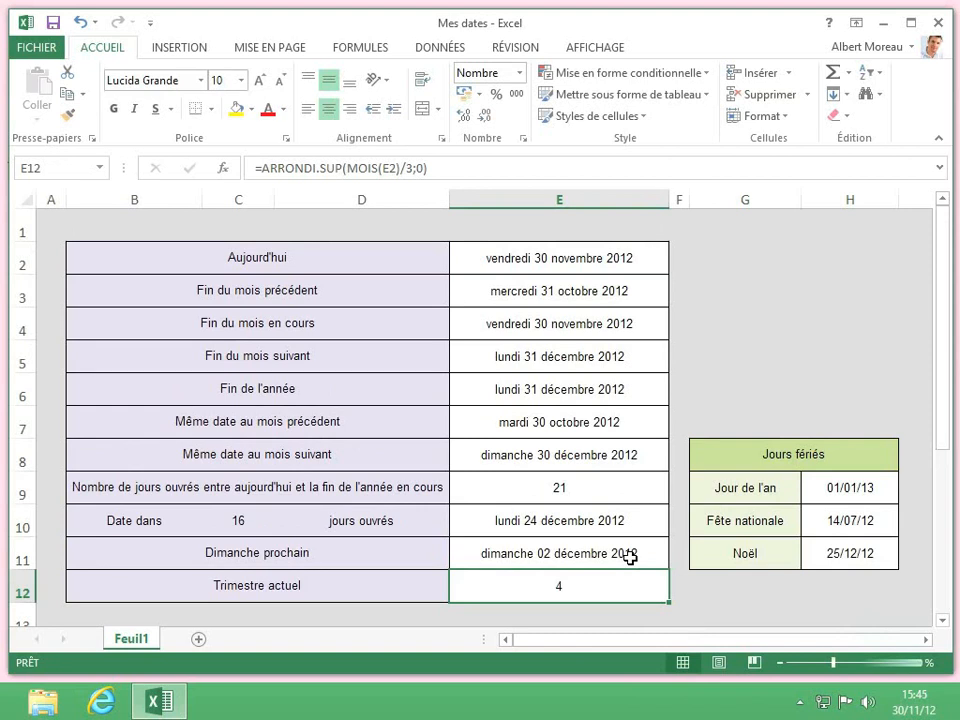